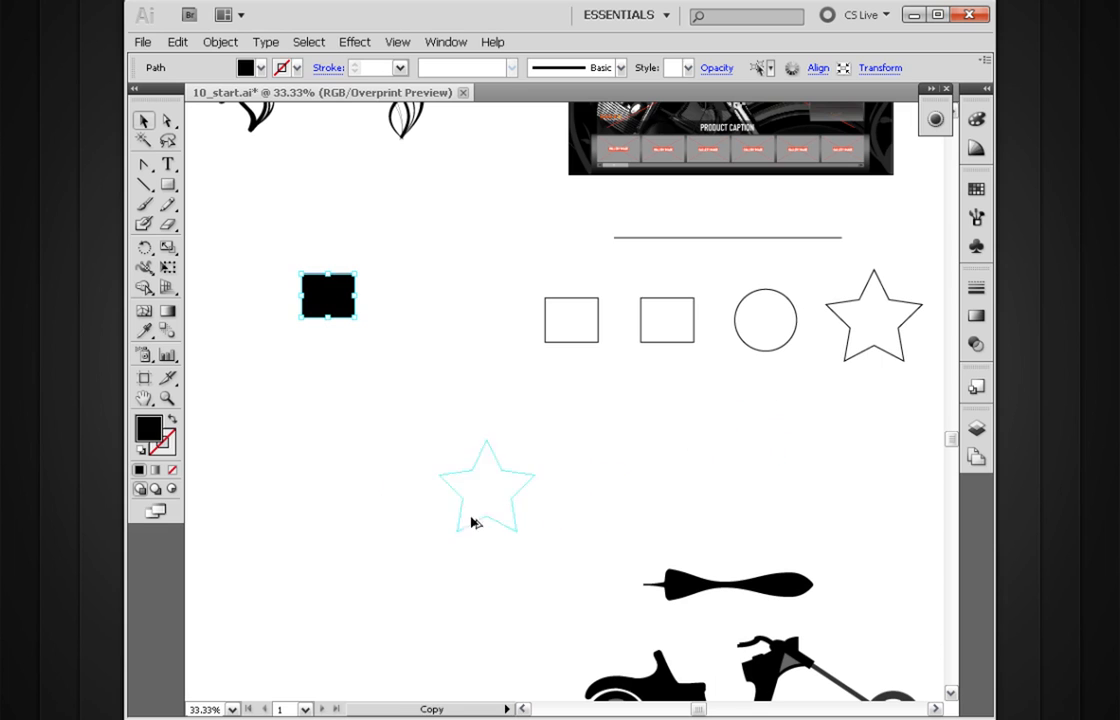
Step: Swap the copied star's stroke and fill to make it solid black, and reposition it diagonally below the black square
left_click(171, 420)
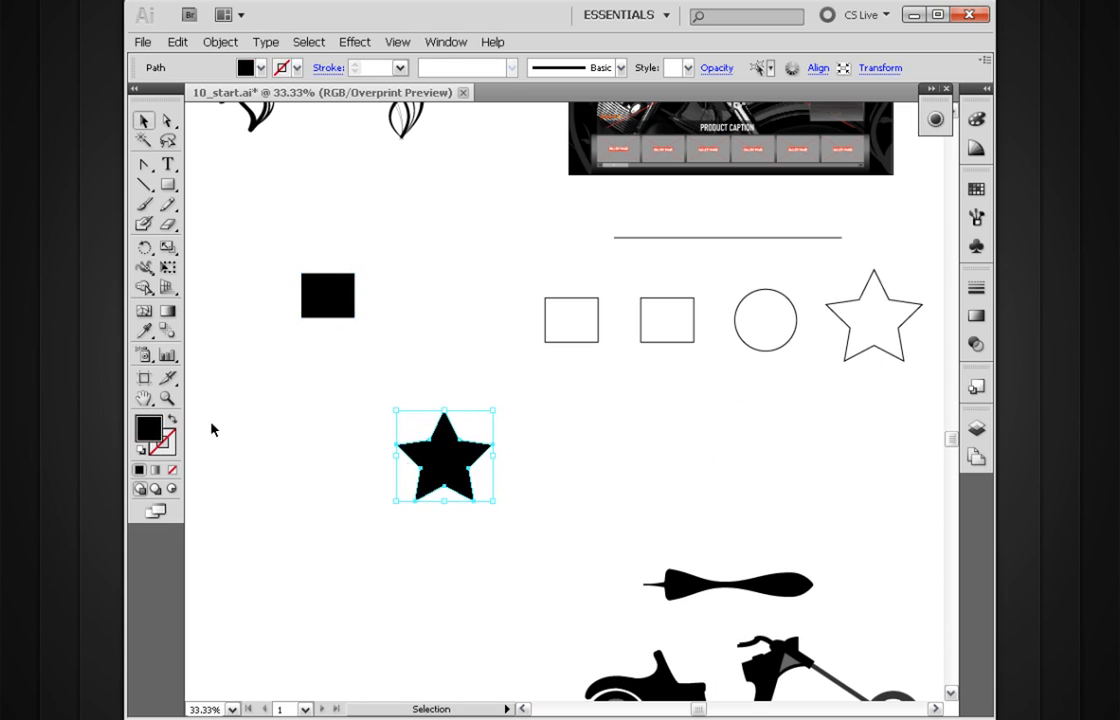
left_click_drag(587, 313, 444, 374)
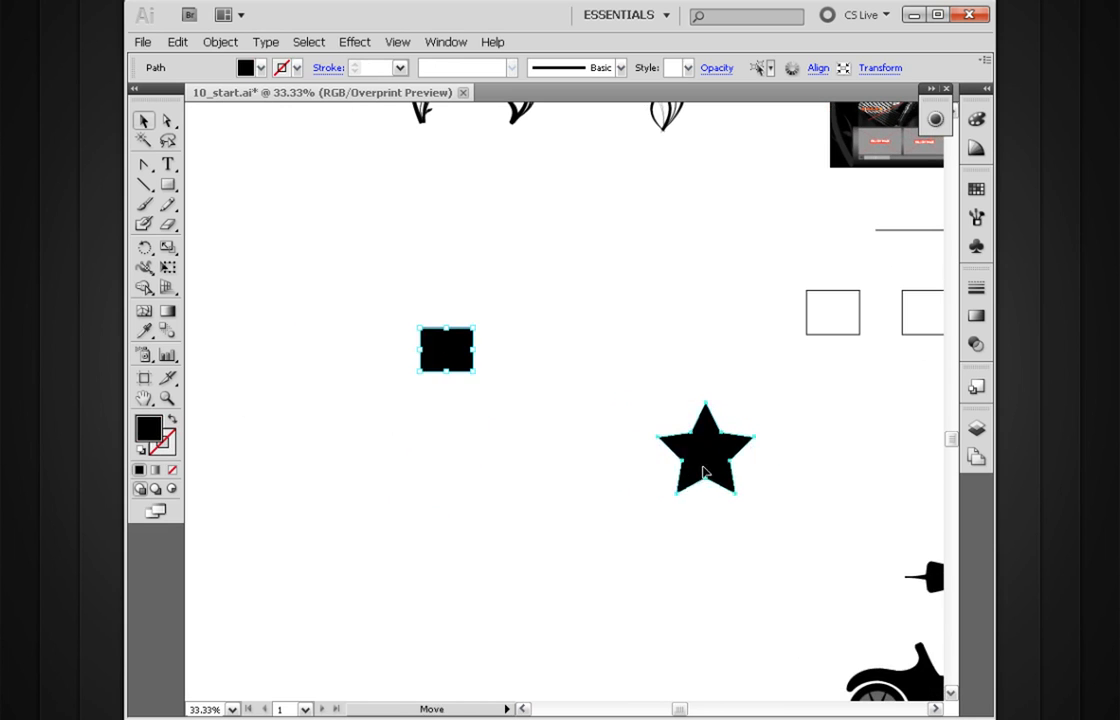
left_click_drag(678, 420, 565, 462)
Step: Fill the black square with green and the black star with orange using the document swatches
left_click(451, 362)
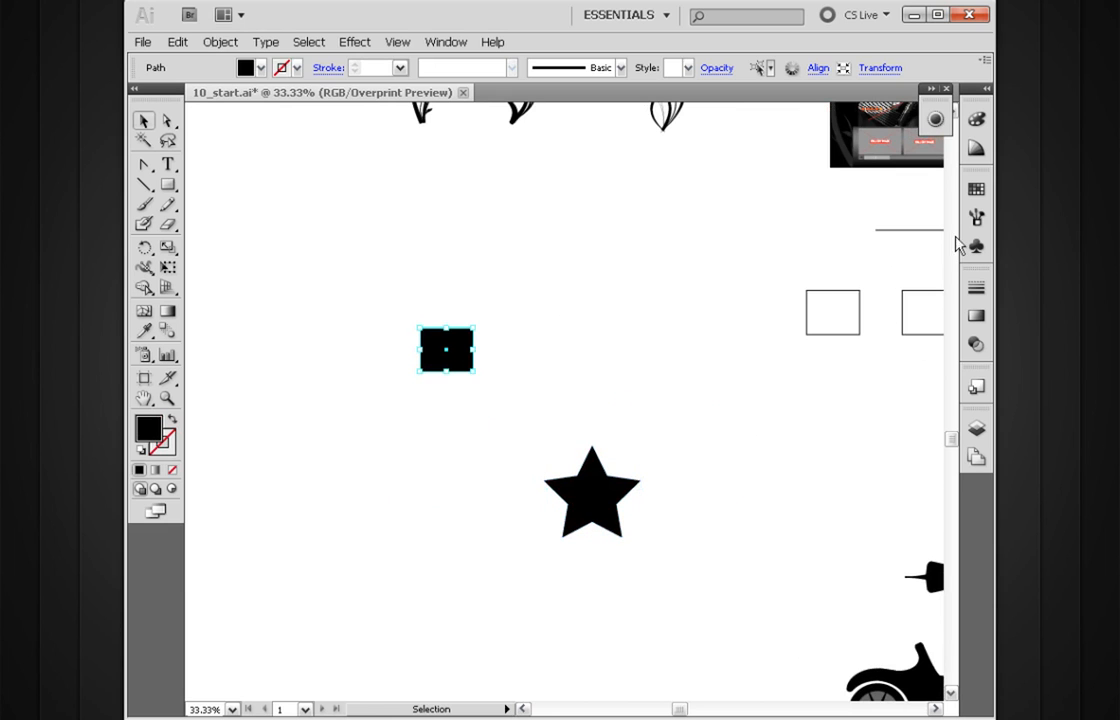
left_click(976, 188)
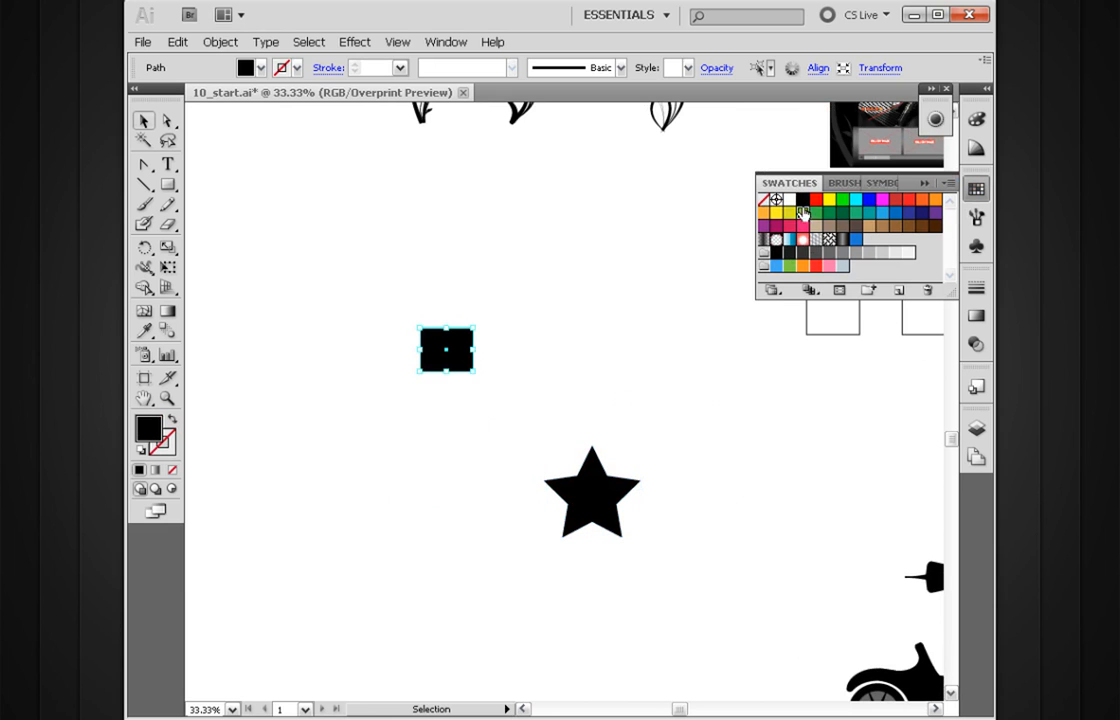
left_click(803, 213)
left_click_drag(637, 416, 587, 547)
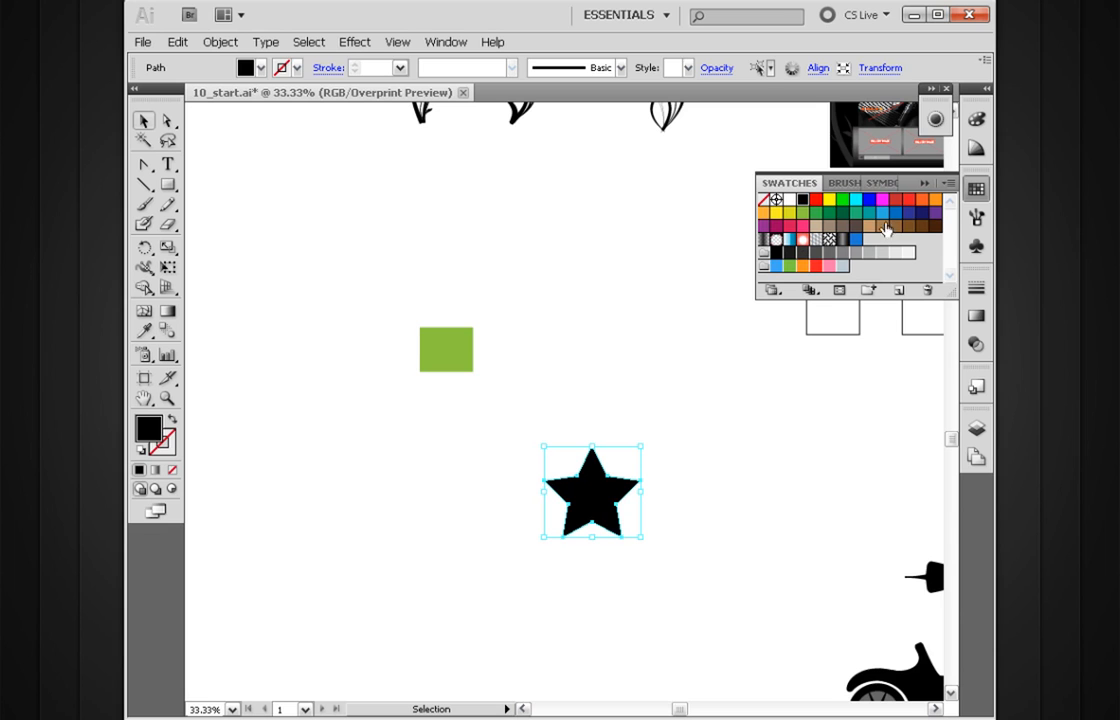
left_click(804, 266)
left_click(510, 380)
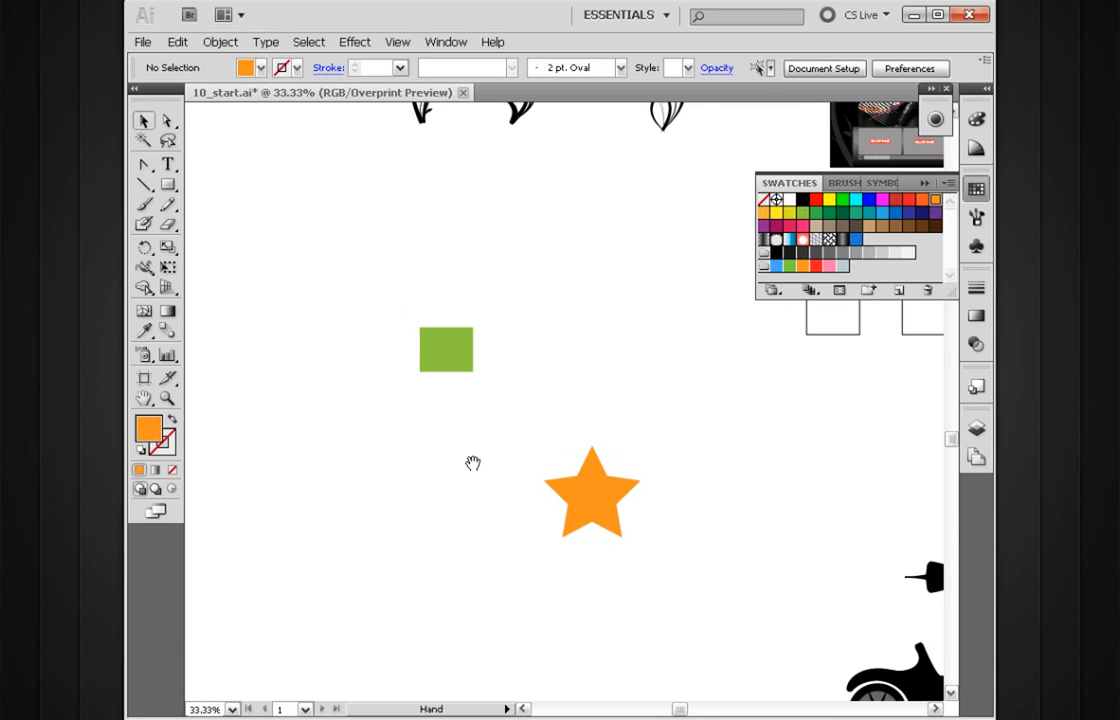
Step: Move the green square slightly away from the orange star and close the swatches
left_click_drag(475, 462, 512, 475)
left_click(476, 366)
left_click_drag(475, 361, 430, 393)
left_click(636, 427)
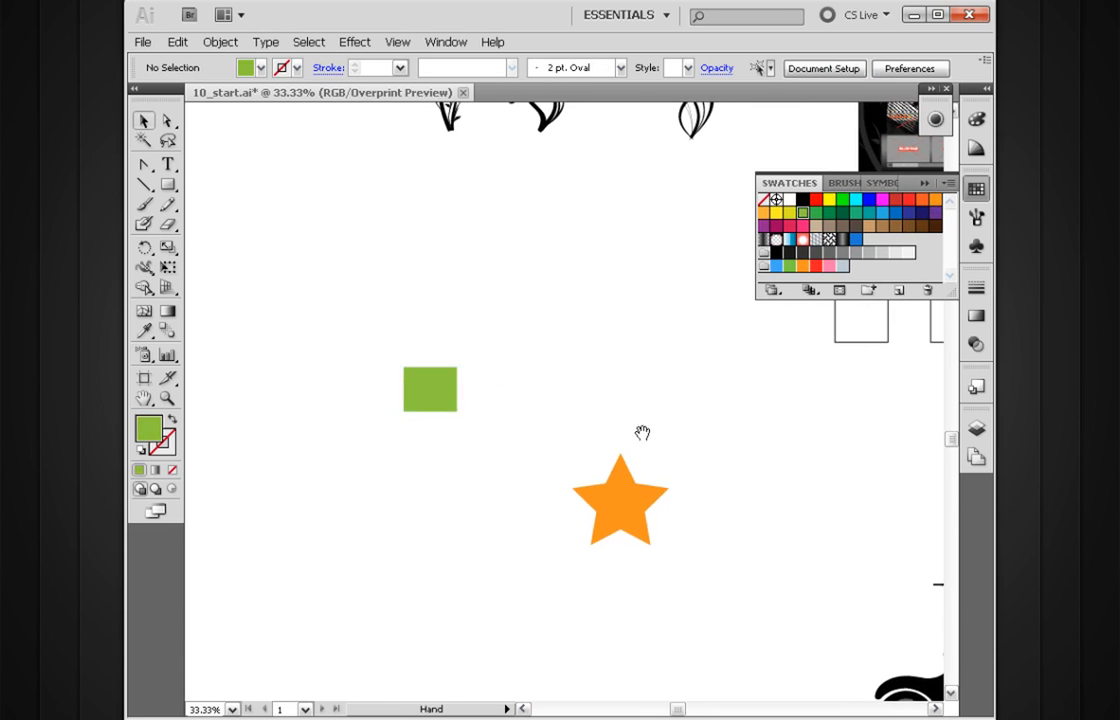
left_click_drag(642, 432, 582, 451)
left_click(800, 250)
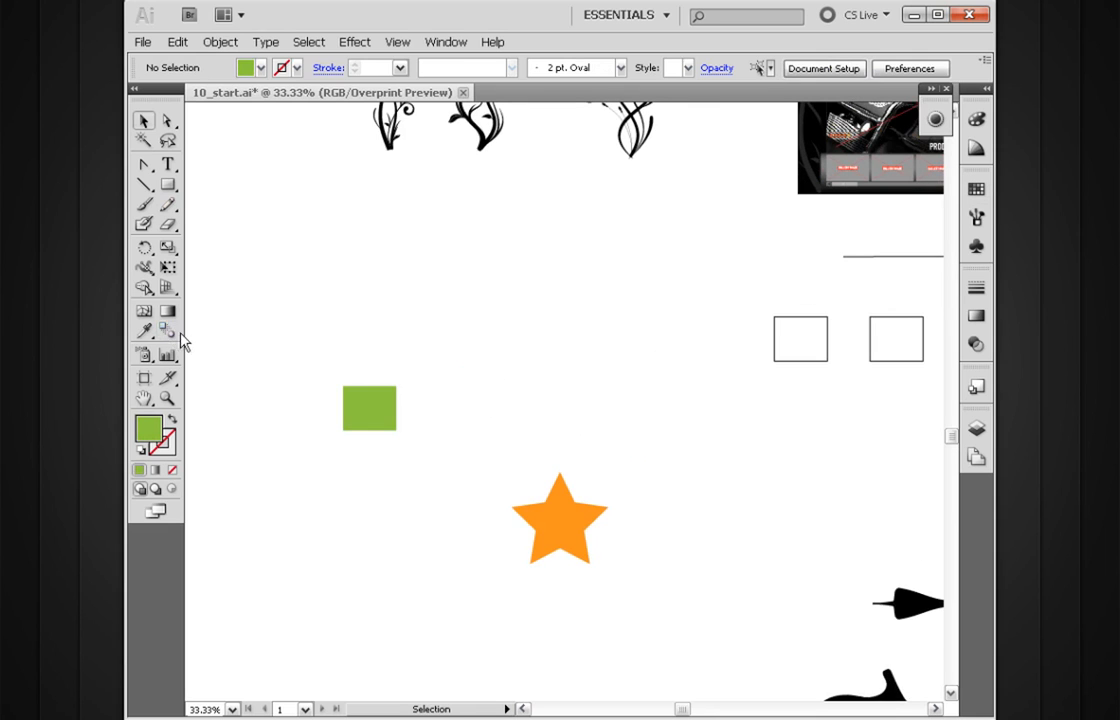
Step: Set the Blend tool's spacing option to Smooth Color
key("space")
left_click_drag(412, 395, 455, 403)
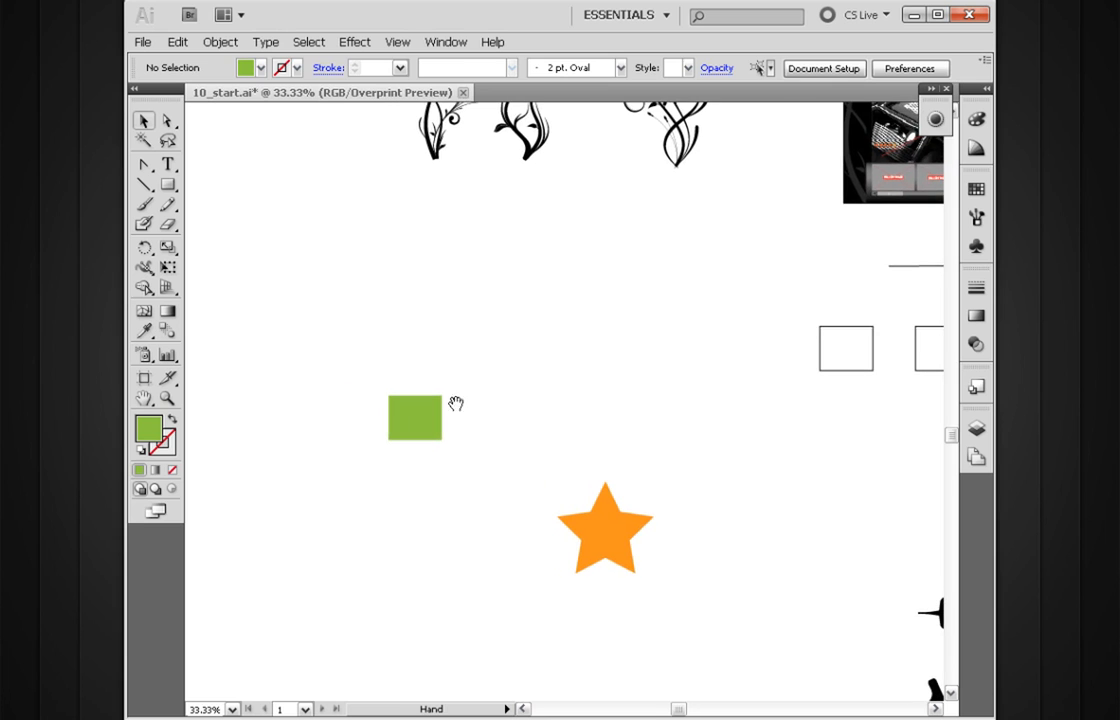
double_click(167, 331)
left_click_drag(528, 317, 546, 232)
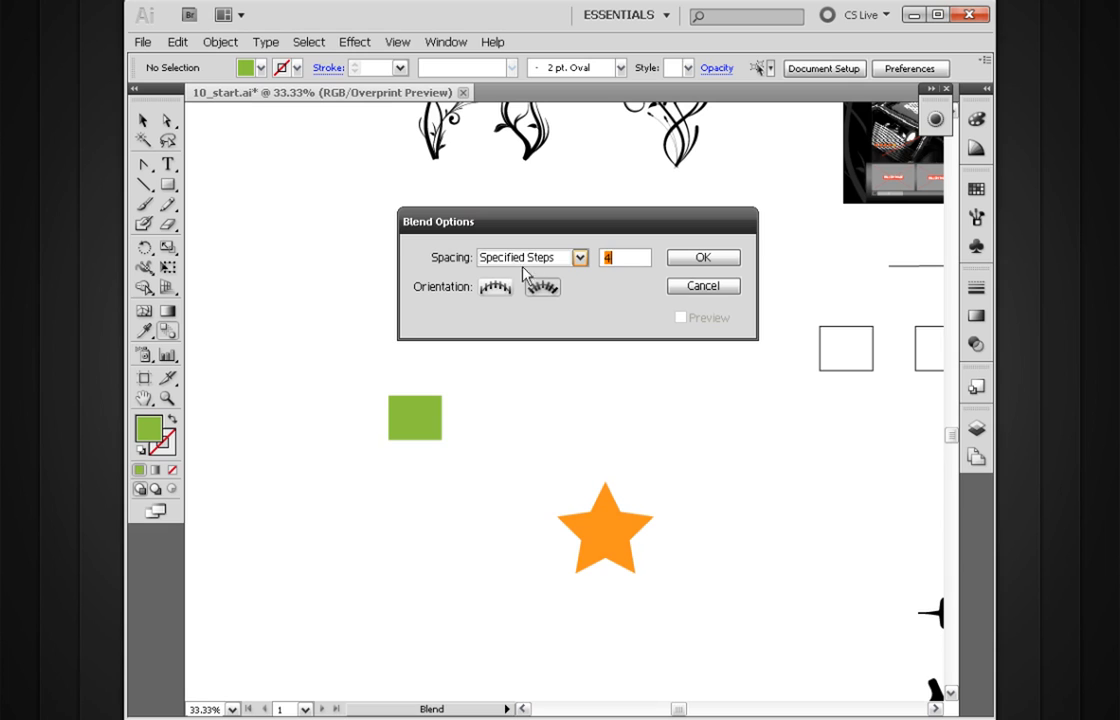
left_click(577, 259)
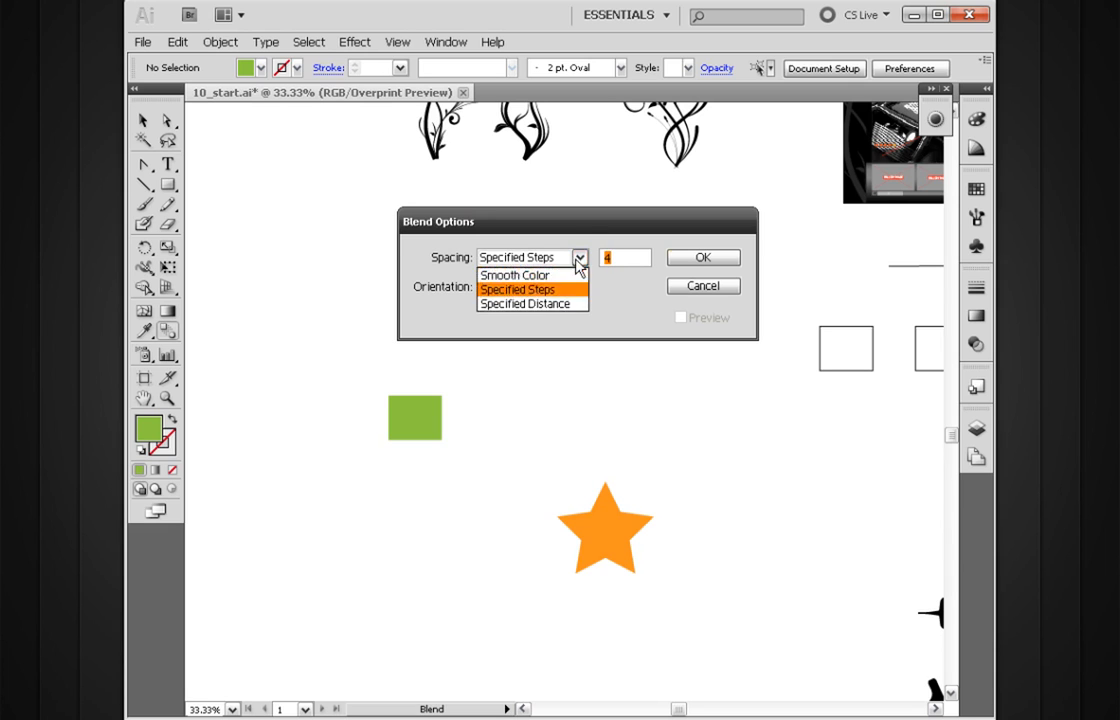
left_click(522, 277)
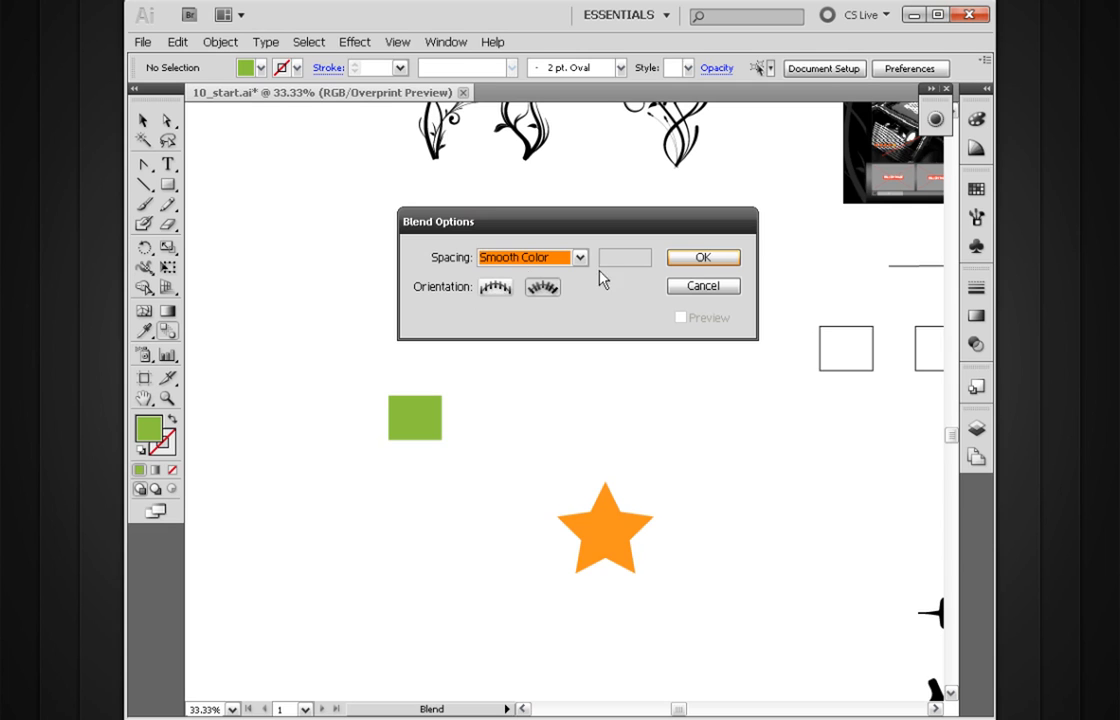
left_click(690, 268)
Step: Blend the green square into the orange star with the Blend tool
left_click_drag(484, 433, 506, 374)
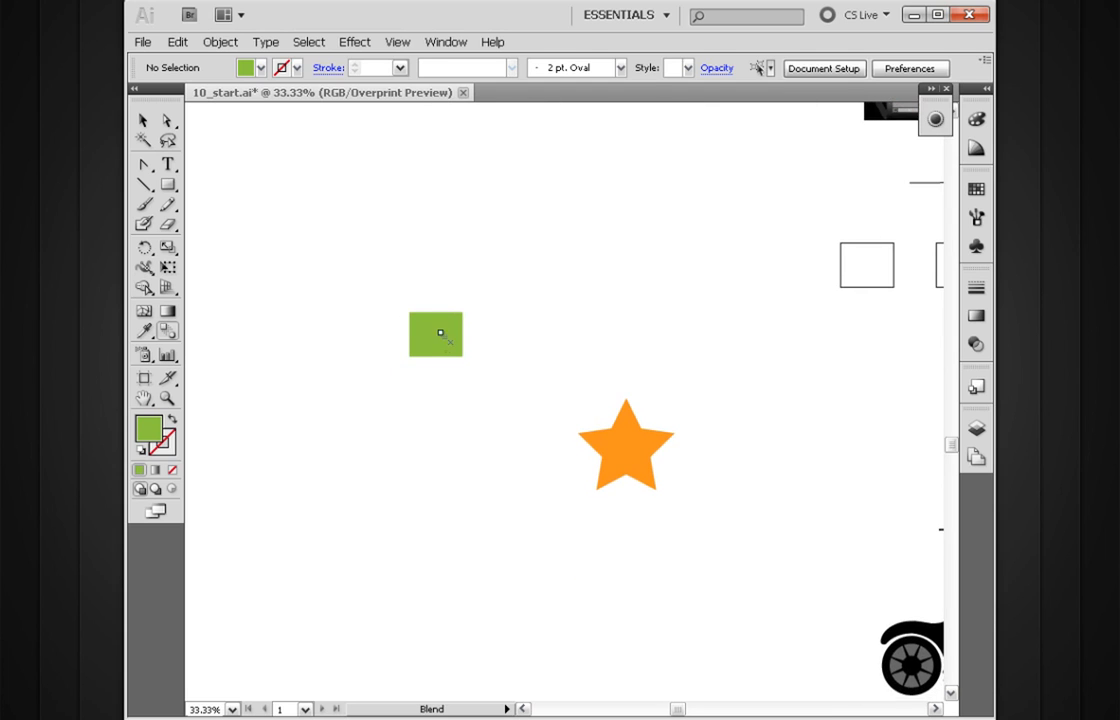
left_click(628, 452)
key("a")
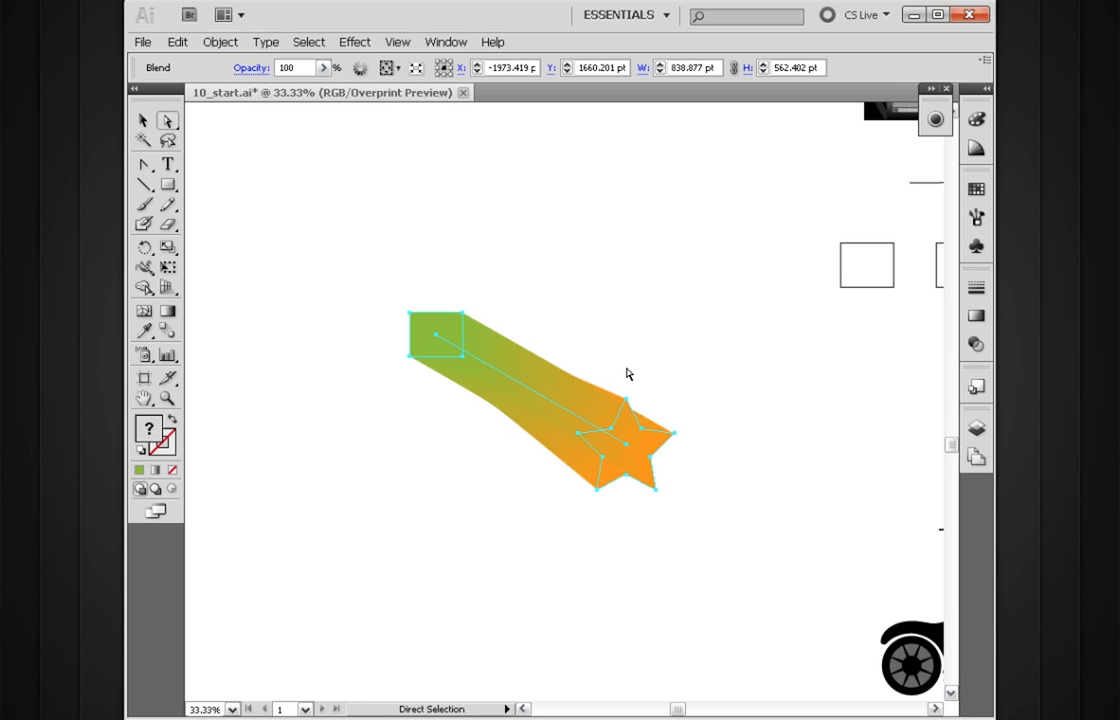
key("v")
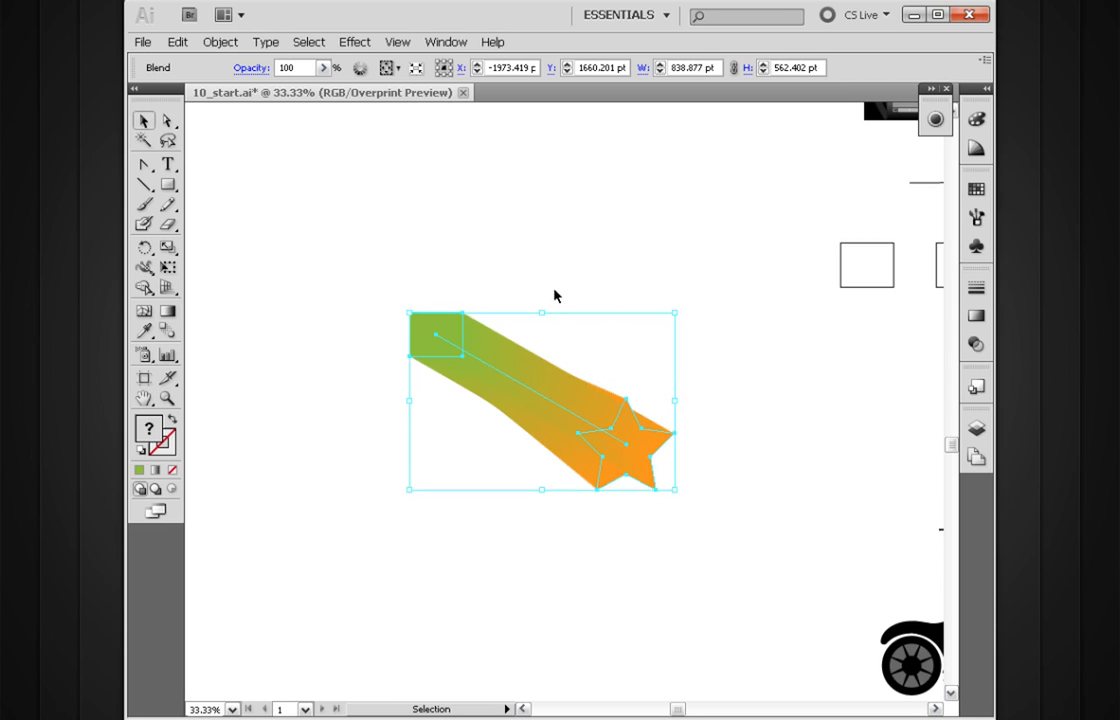
Step: Release the blend between the square and the star, and remake it from the same two shapes
left_click(220, 42)
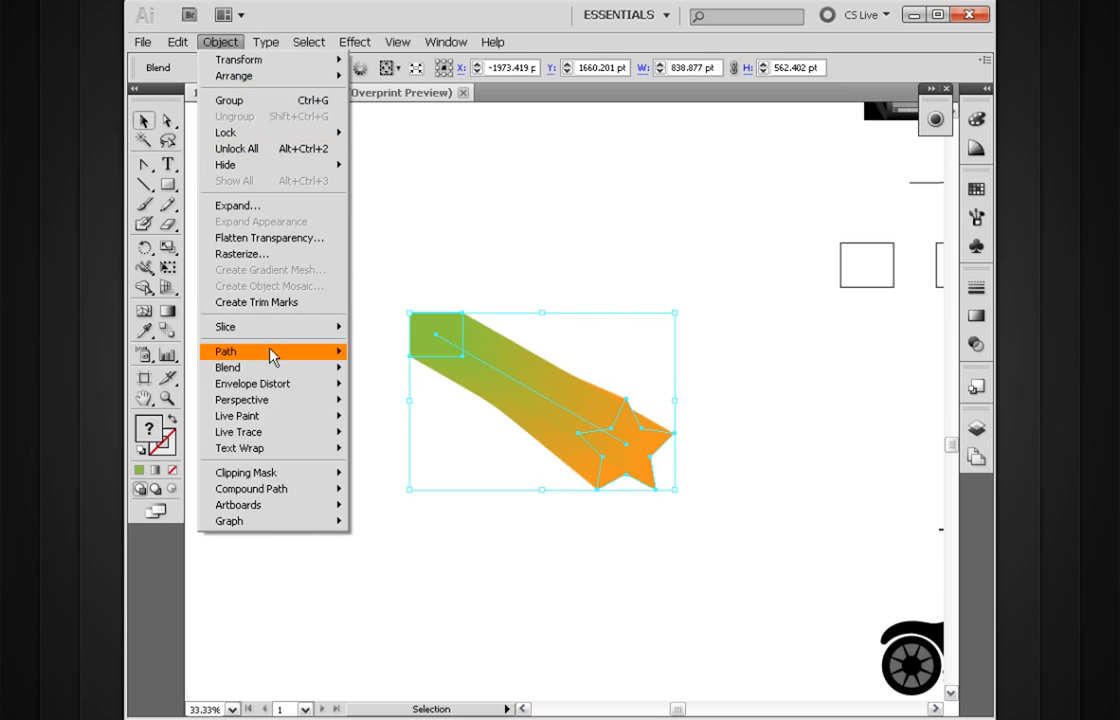
mouse_move(268, 370)
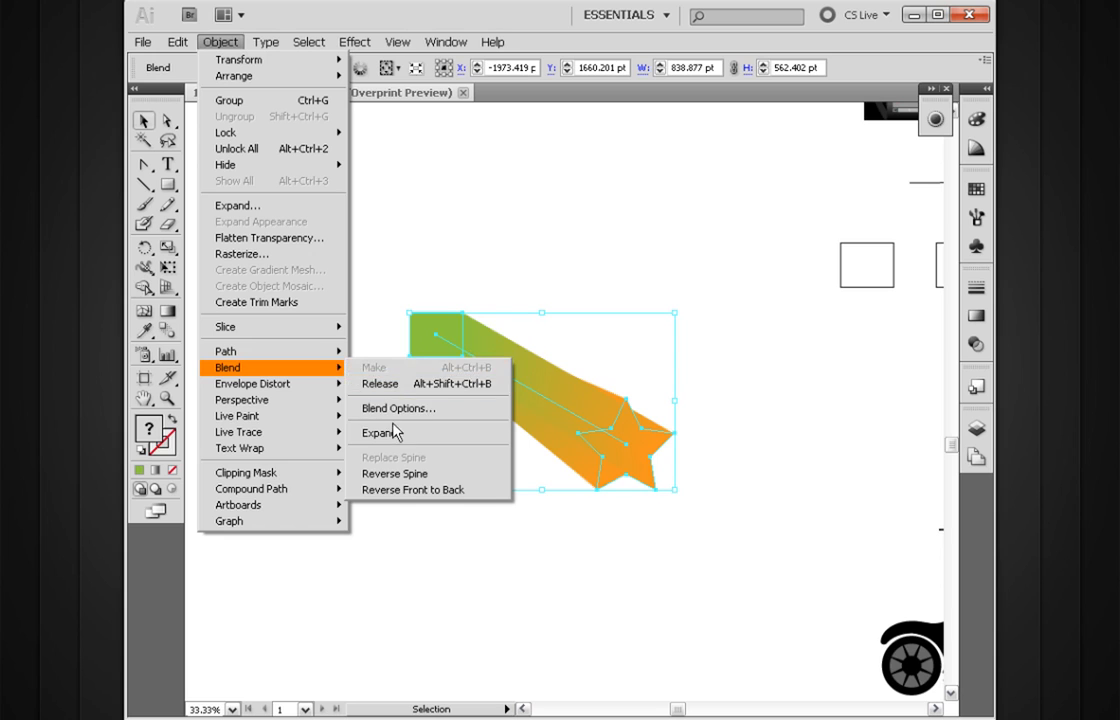
left_click(398, 390)
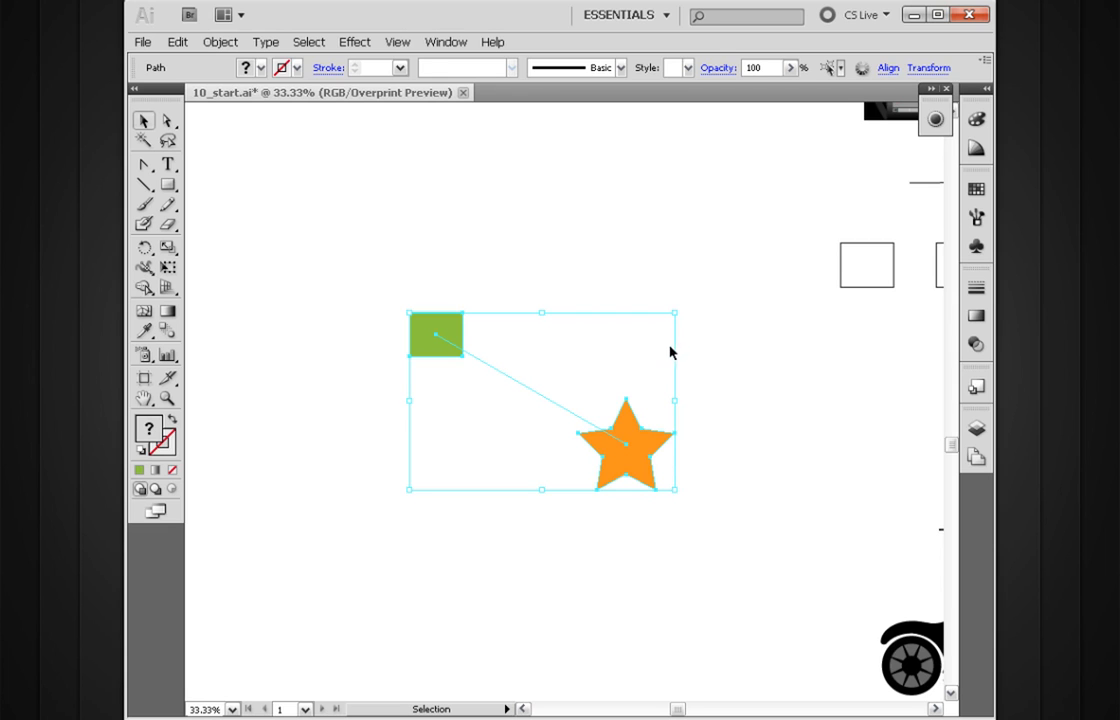
key("ctrl+alt+b")
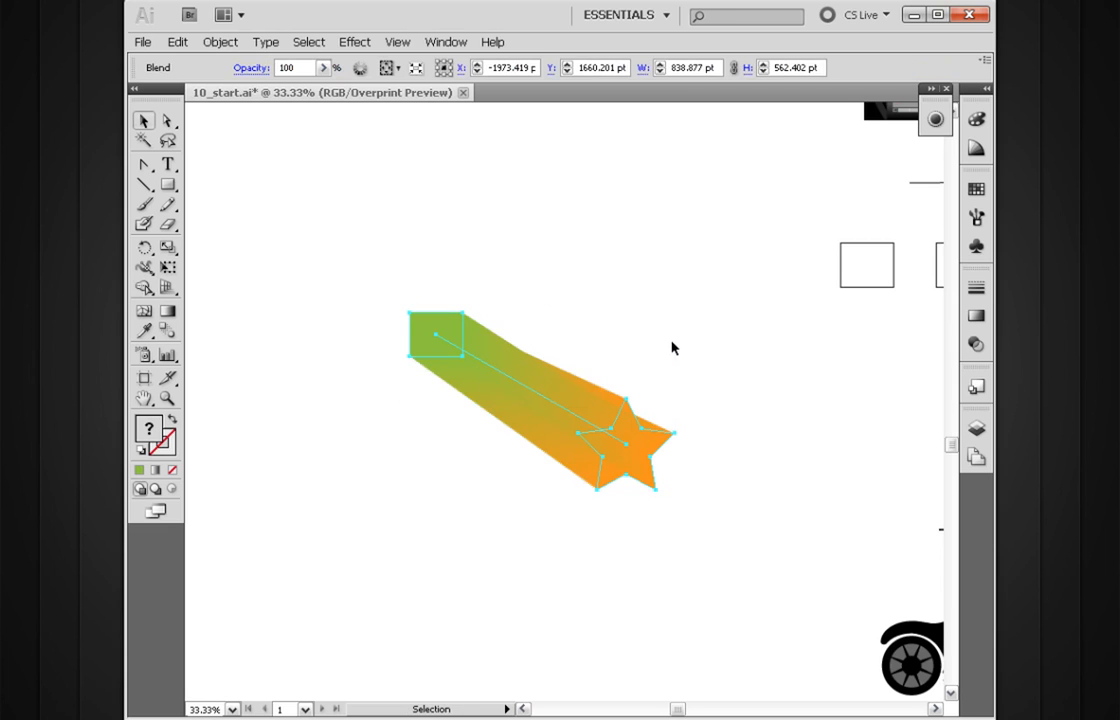
Step: Examine the smooth color blend up close and review the blend commands available for it
left_click_drag(586, 412, 560, 422)
key("ctrl+space")
left_click_drag(697, 270, 335, 557)
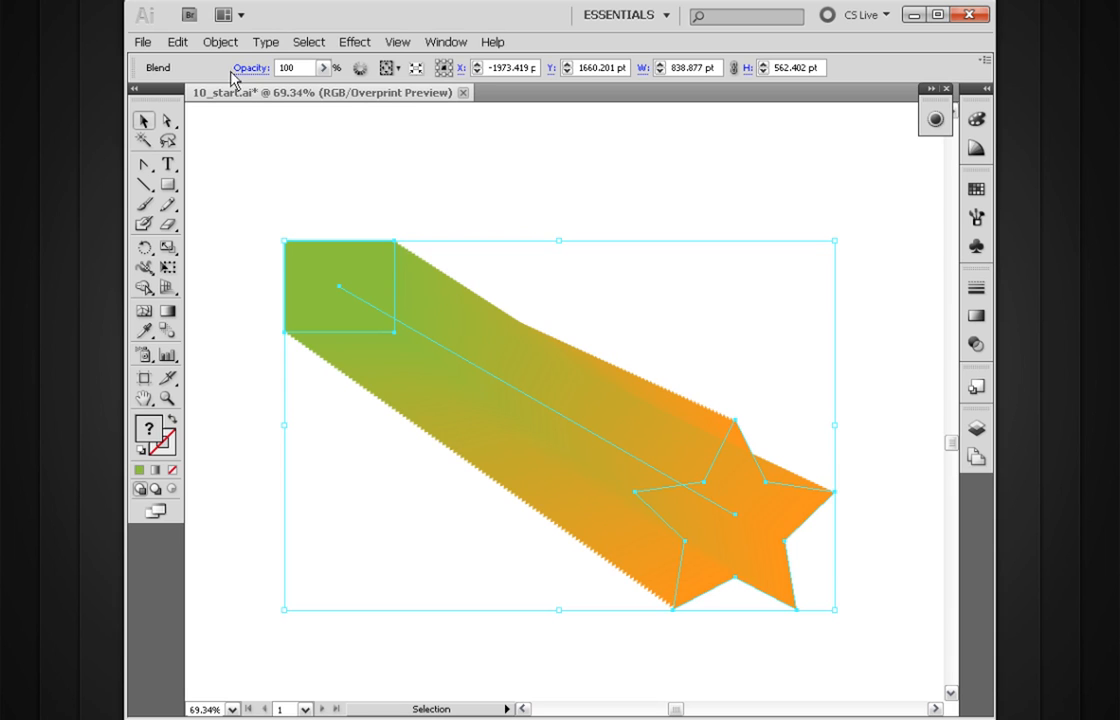
left_click(205, 43)
mouse_move(262, 368)
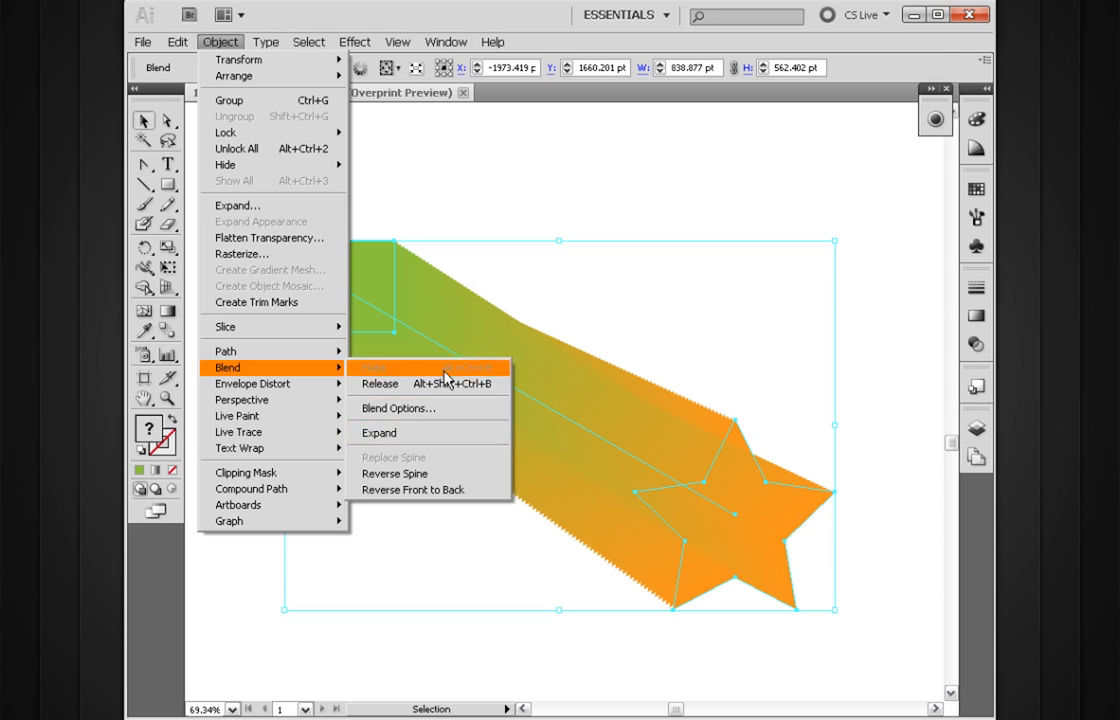
left_click(457, 268)
left_click_drag(598, 455, 540, 516)
left_click(578, 432, "ctrl+alt")
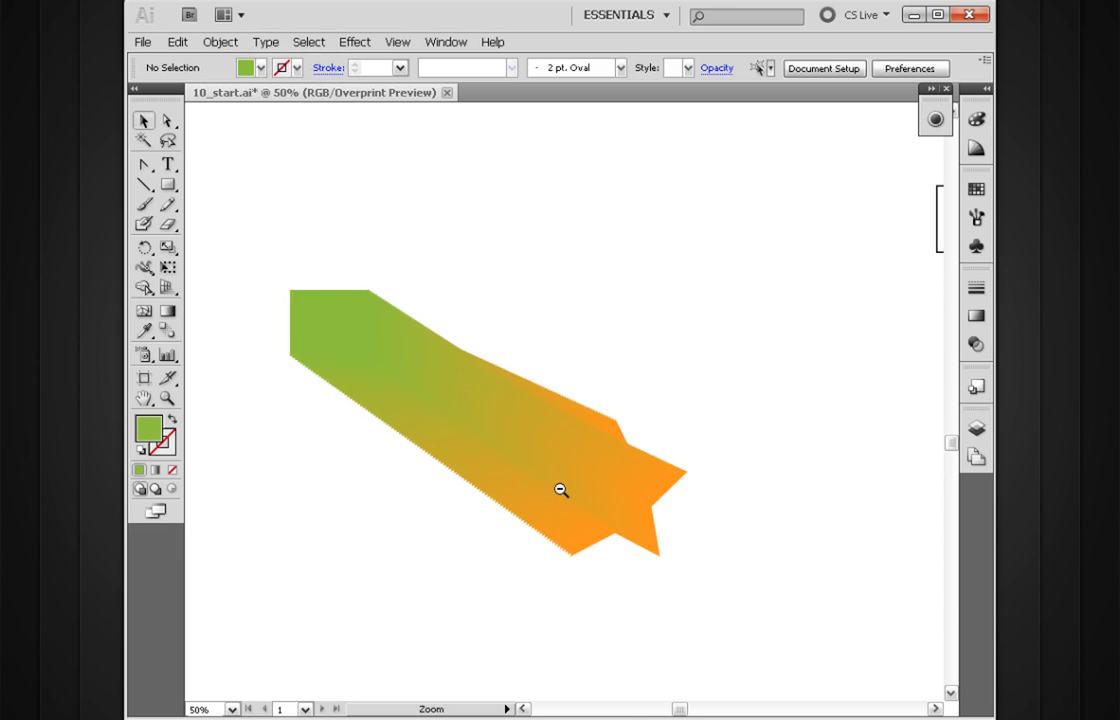
left_click(562, 488, "ctrl+alt")
Step: Stretch the blend by moving the anchor points at both ends of its spine outward
left_click_drag(545, 383, 540, 452)
key("a")
left_click(381, 392)
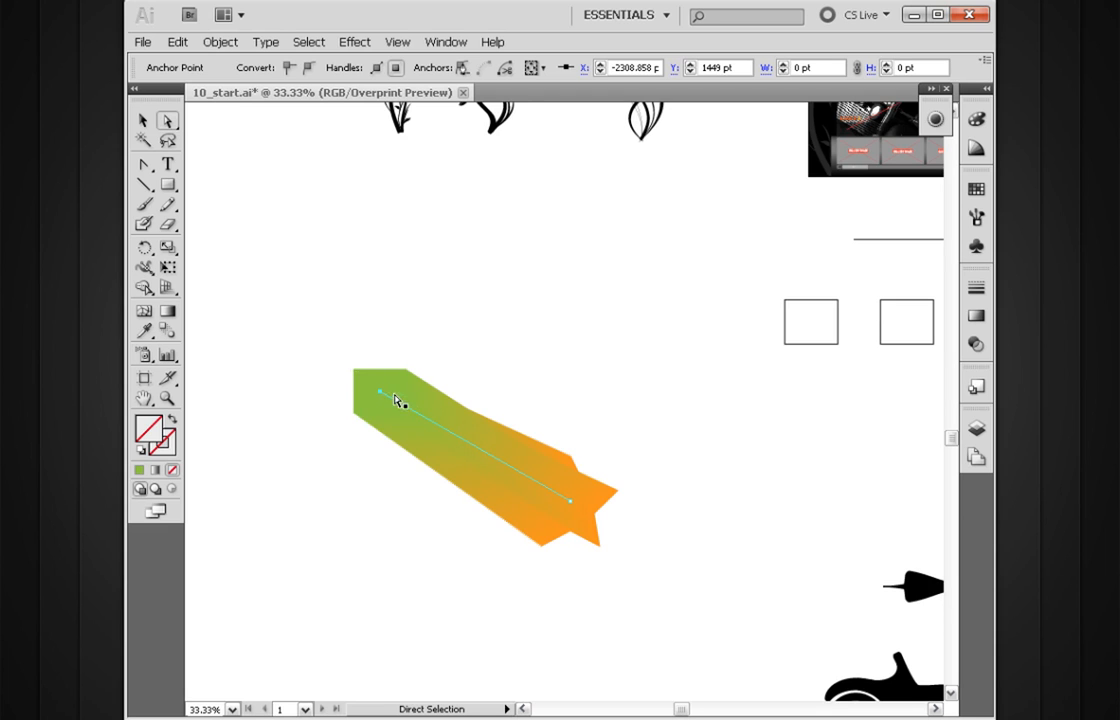
left_click_drag(376, 392, 284, 335)
left_click_drag(569, 500, 708, 459)
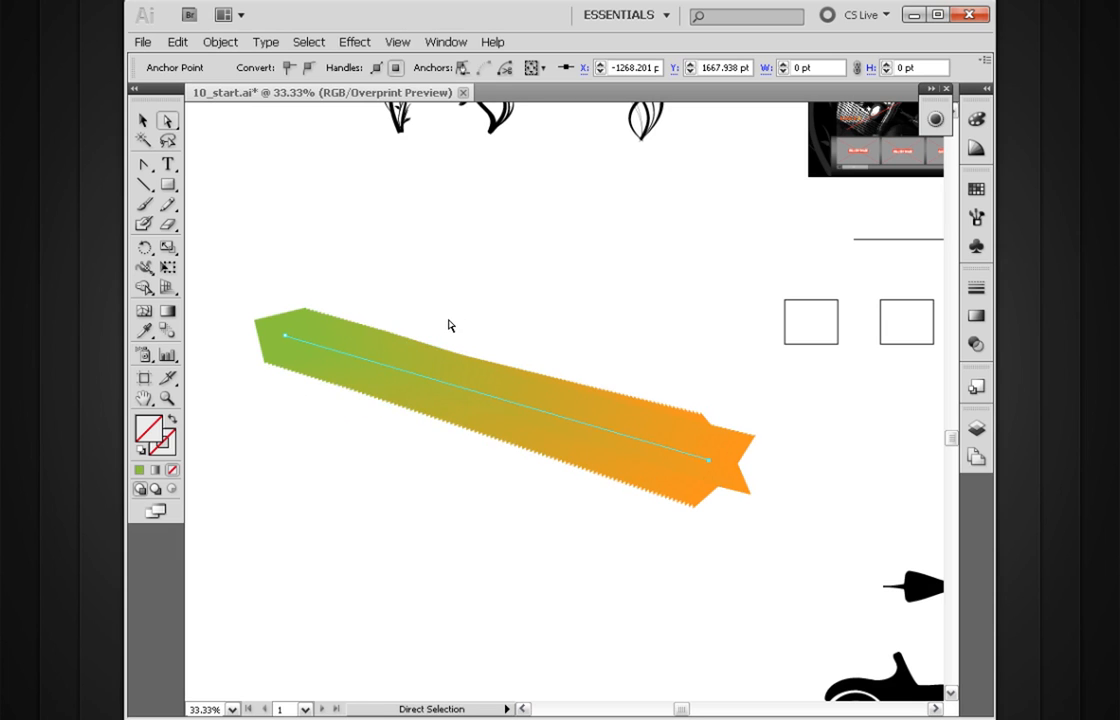
Step: Bend the blend's spine into an S-curve by pulling vertical direction handles from both end anchor points
key("shift+c")
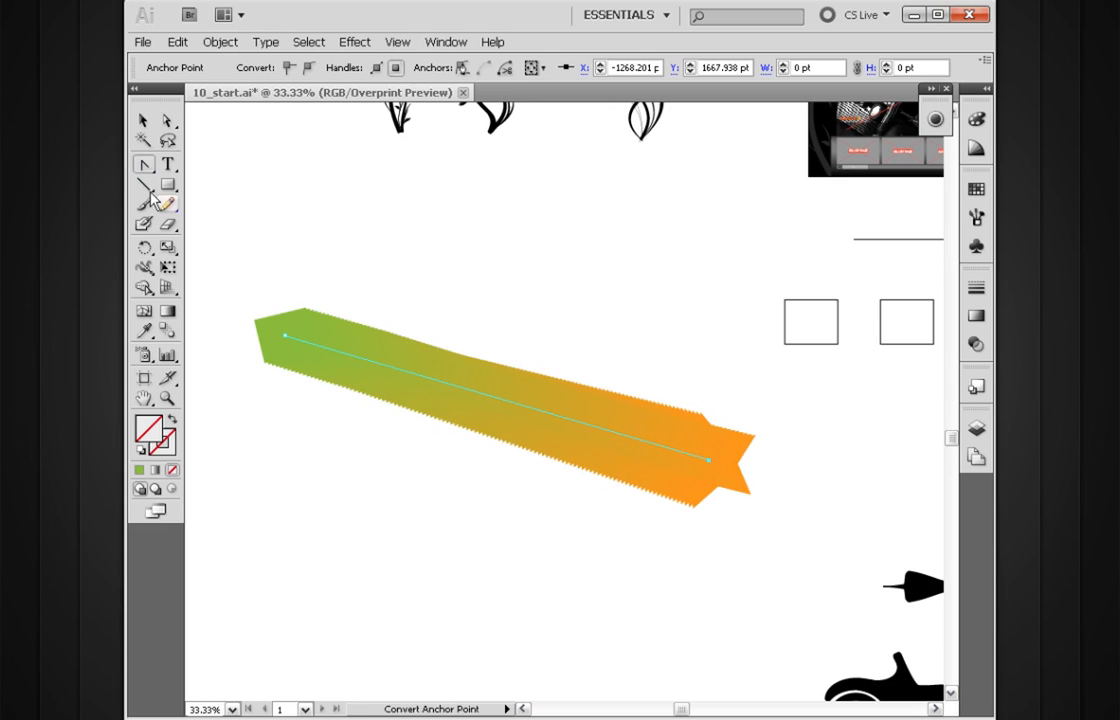
left_click_drag(285, 341, 297, 129)
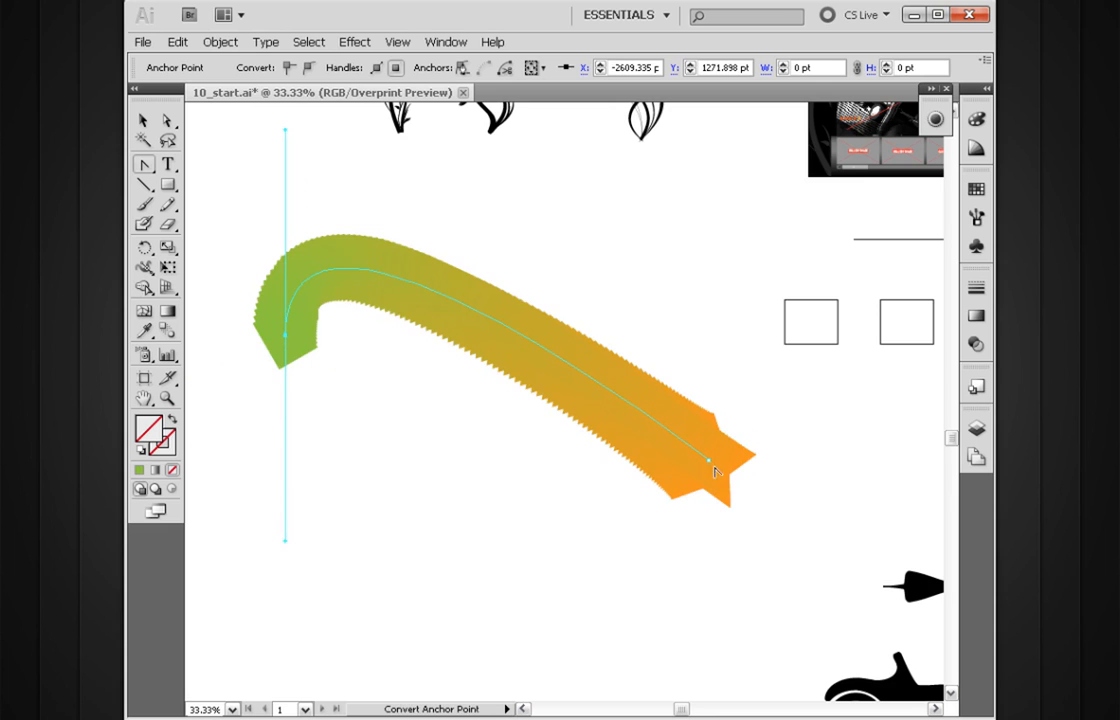
mouse_move(710, 465)
left_mouse_down()
mouse_move(720, 592)
mouse_move(712, 385)
mouse_move(685, 240)
mouse_move(690, 168)
left_mouse_up()
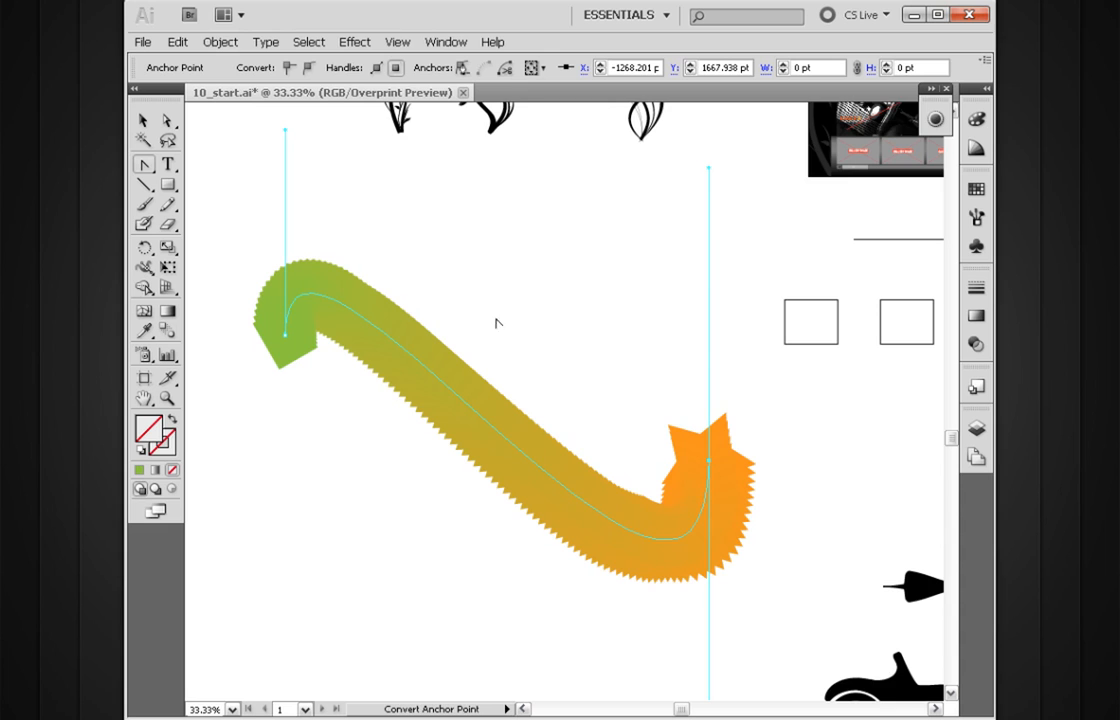
Step: Refine the spine's curve by shifting the upper direction handles of both end anchors horizontally toward the star's side
key("v")
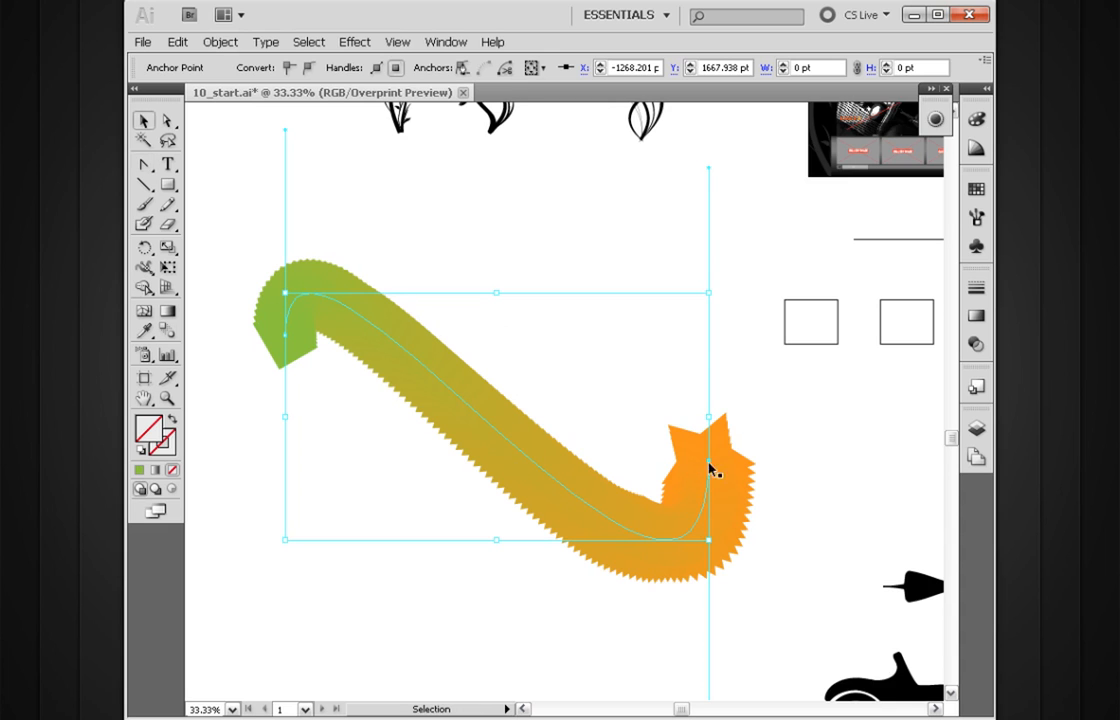
left_click_drag(535, 375, 580, 435)
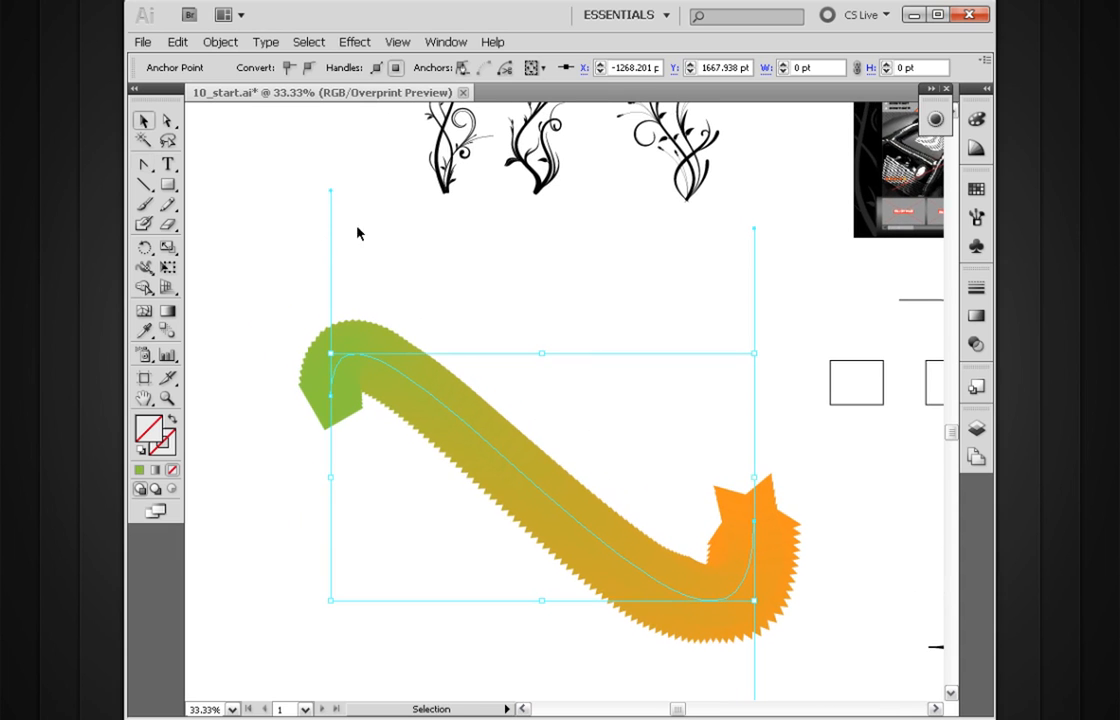
key("a")
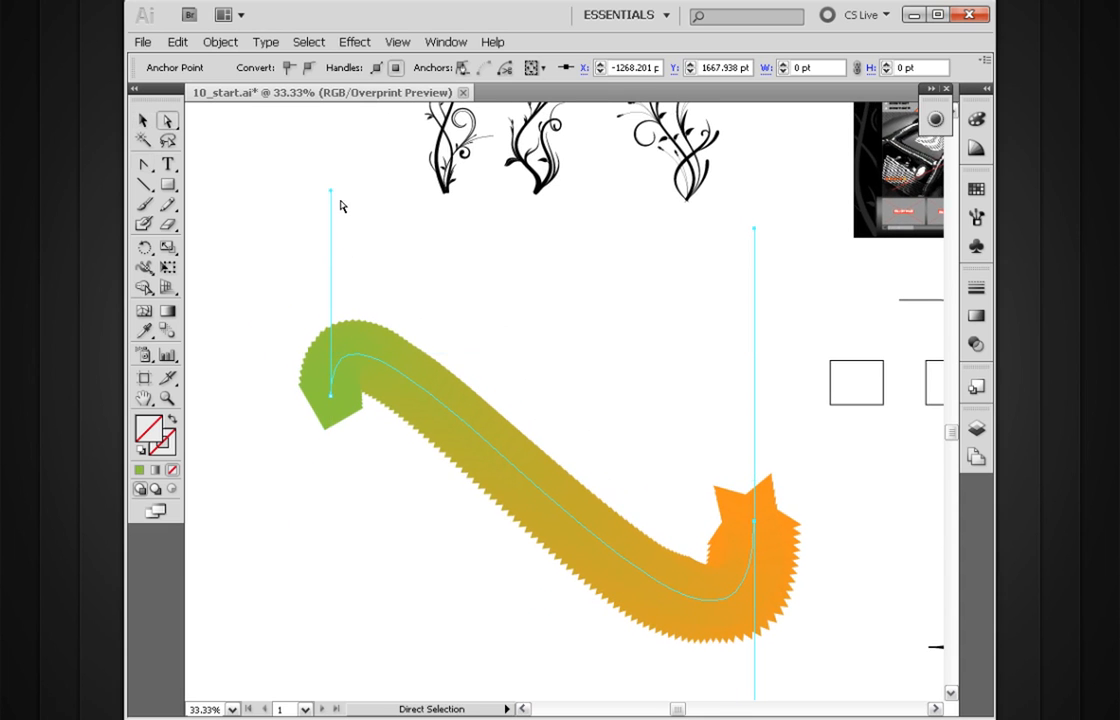
left_click_drag(331, 190, 415, 190)
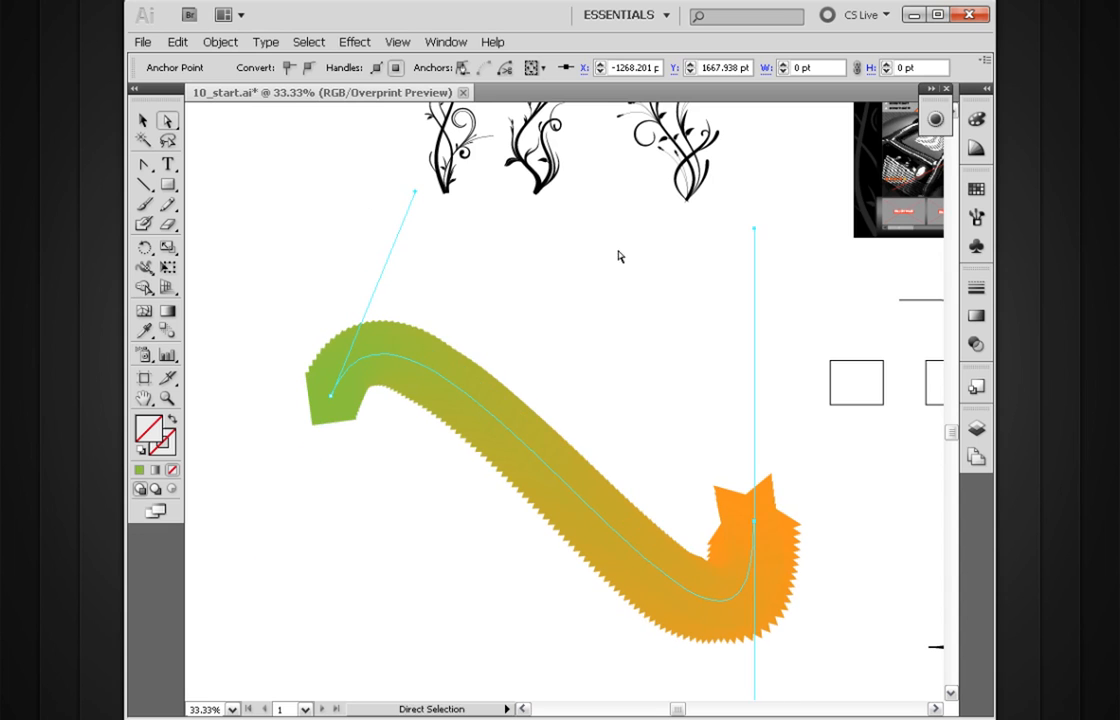
left_click_drag(754, 231, 804, 227)
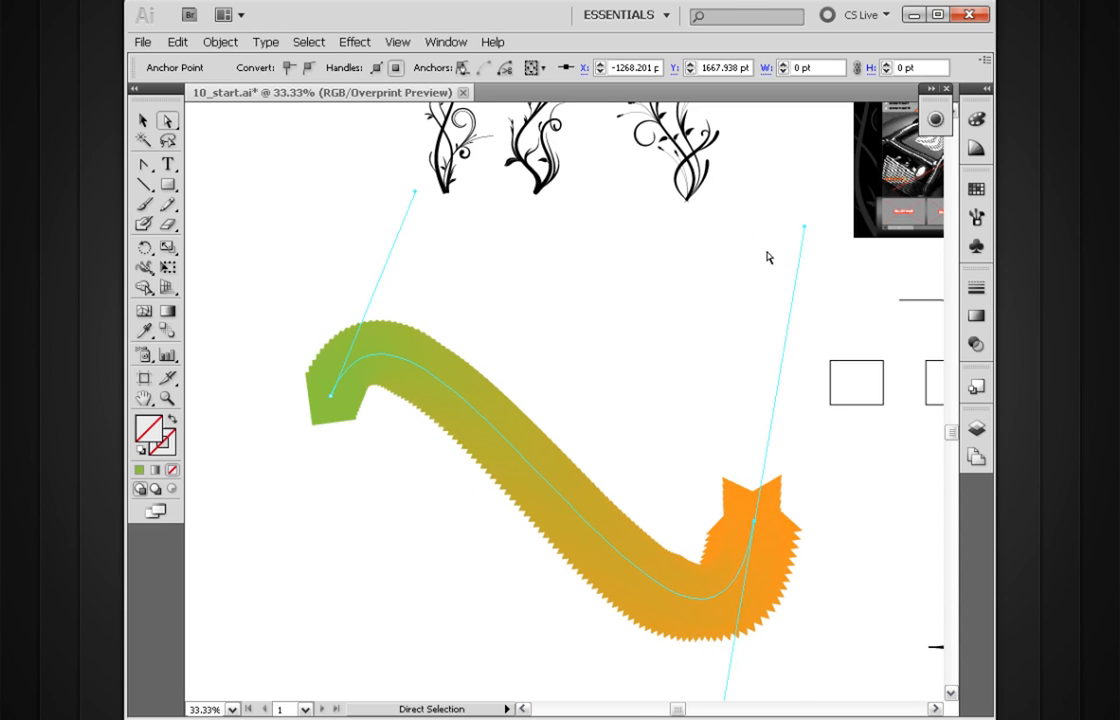
Step: Move the two outlined squares below the outlined circle and star, and fill both with black (K 100%)
left_click(748, 280)
left_click_drag(703, 291, 591, 502)
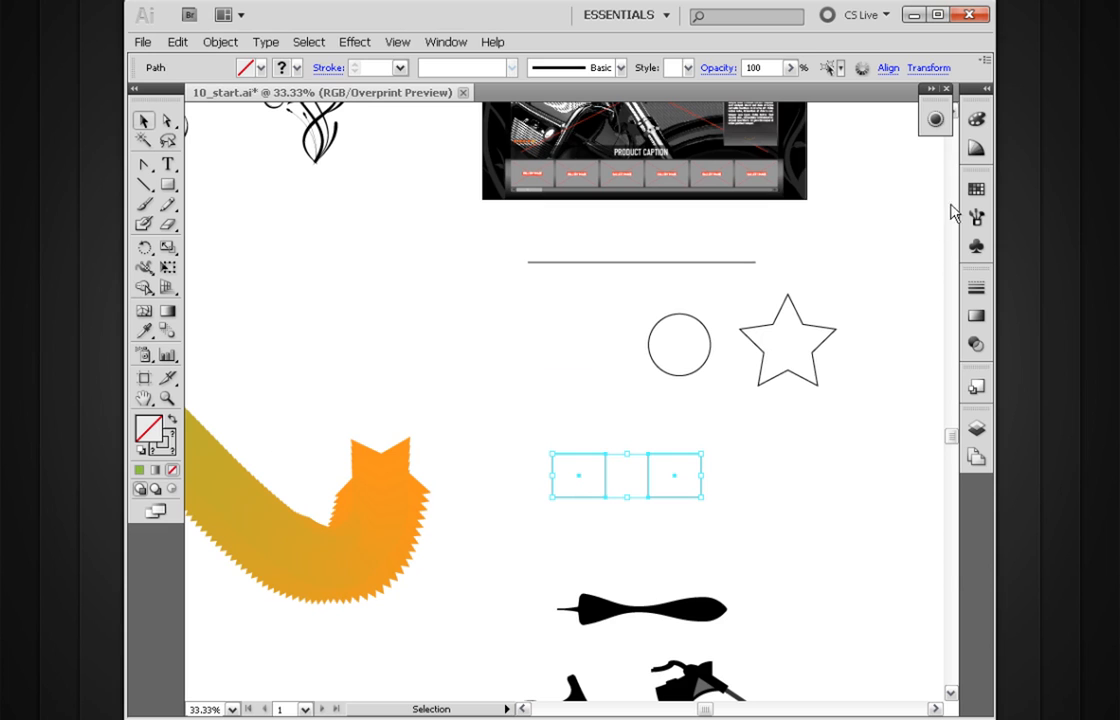
left_click(975, 120)
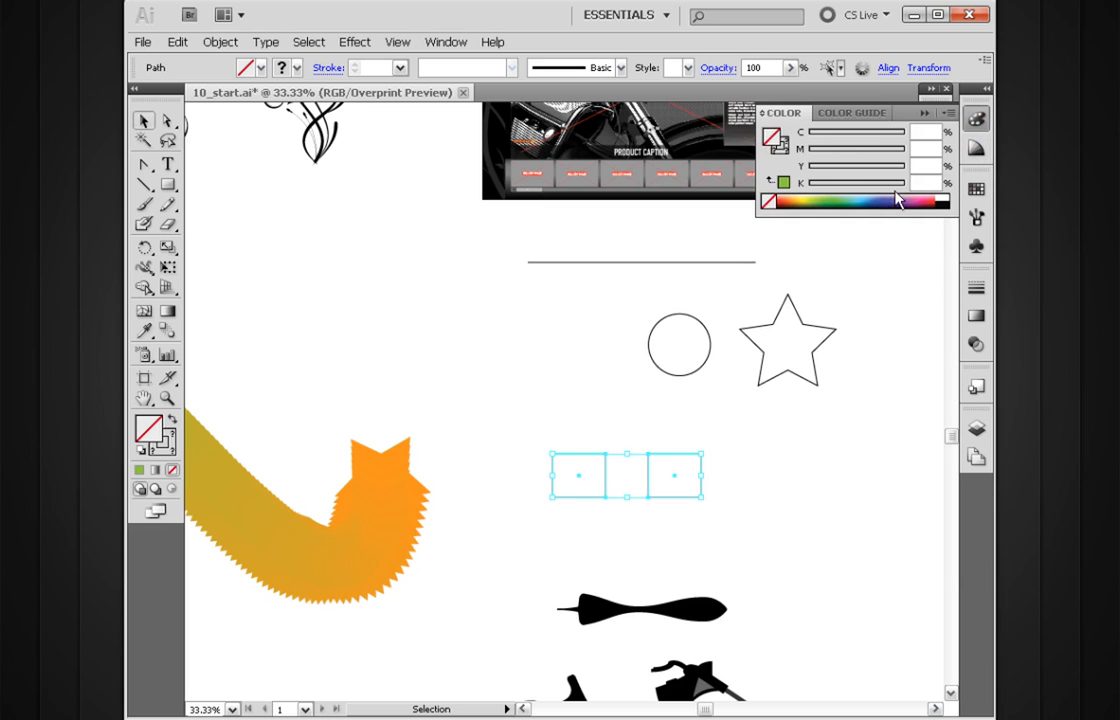
left_click(948, 197)
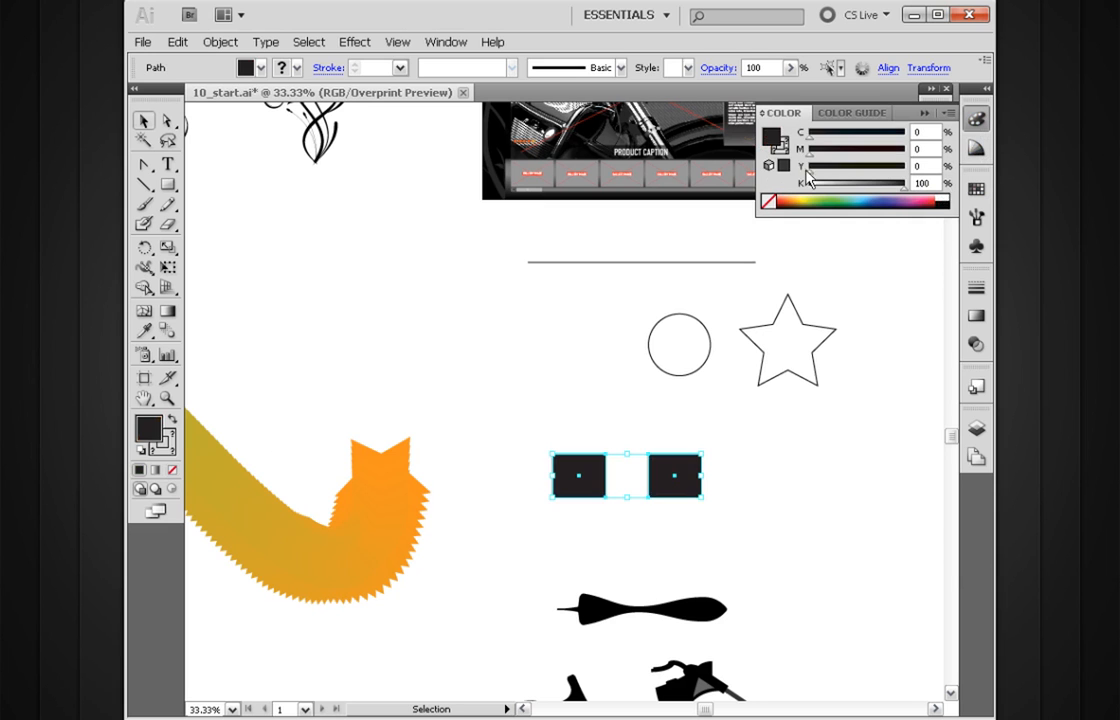
Step: Spread the two black squares apart horizontally, leaving a wide gap between them
left_click(740, 430)
left_click_drag(797, 476, 822, 476)
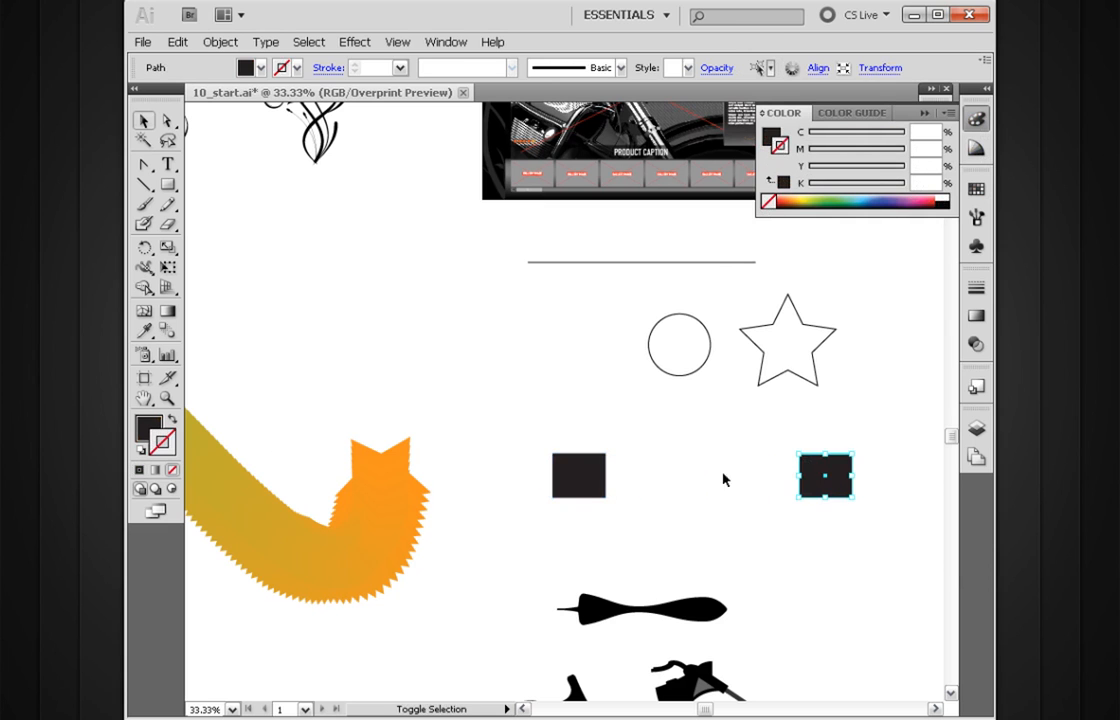
left_click_drag(586, 477, 548, 477)
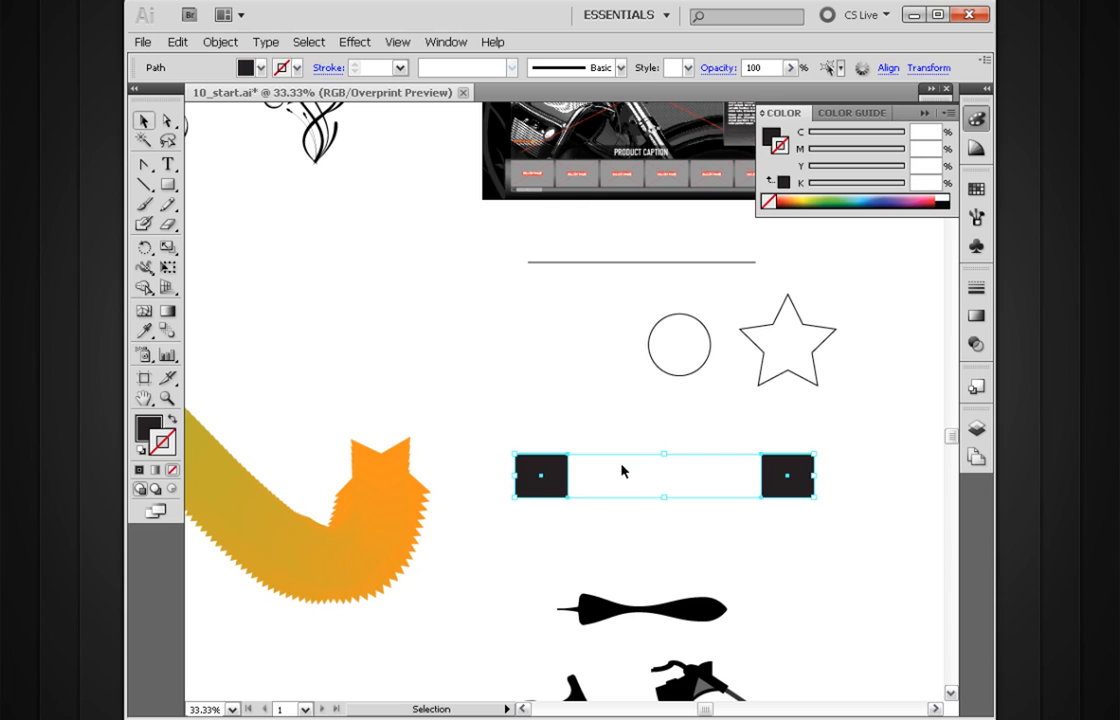
left_click(835, 468)
left_click_drag(800, 485, 868, 485)
Step: Give the right square a yellow-green stroke (C 38%, Y 87%) and the left square a red stroke (M 84%, Y 76%)
left_click(823, 201)
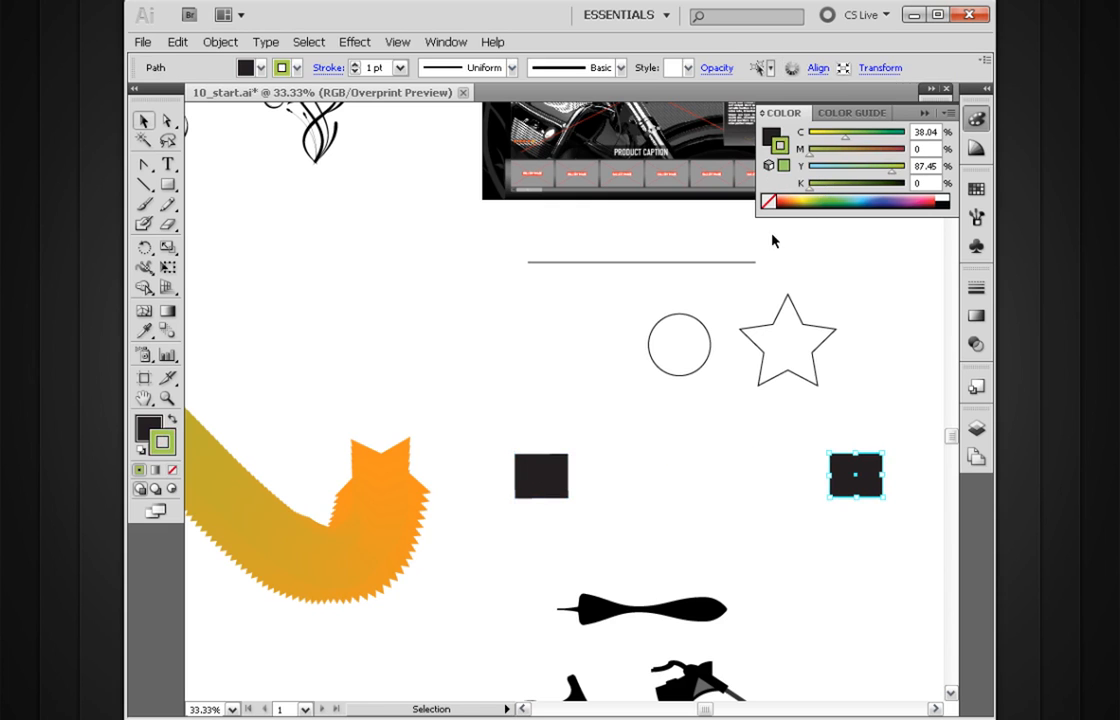
left_click_drag(594, 410, 533, 495)
left_click_drag(783, 199, 787, 195)
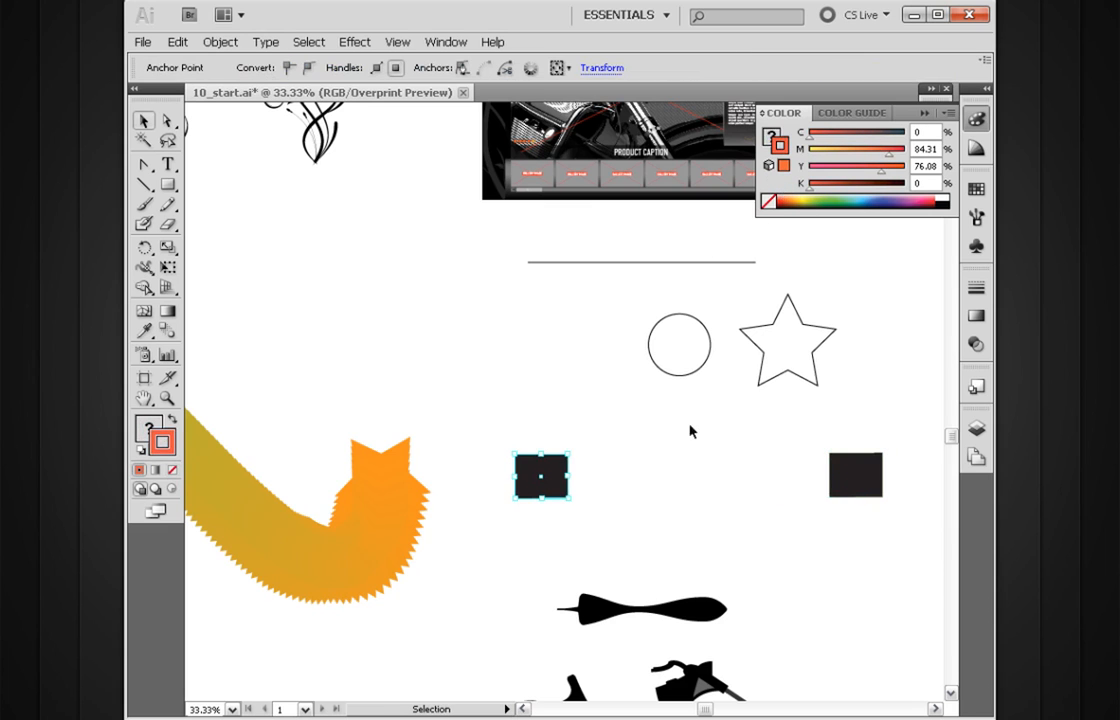
Step: Swap fill and stroke on both squares so the red and green become fills, and remove the stroke
left_click(562, 467)
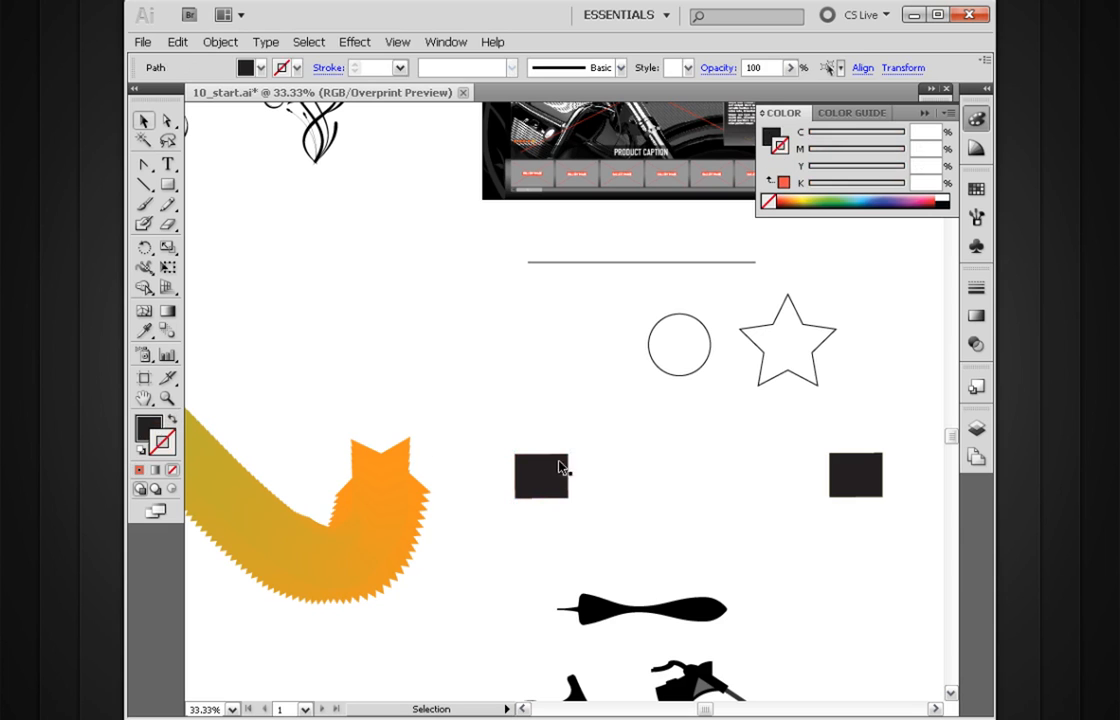
left_click(168, 424)
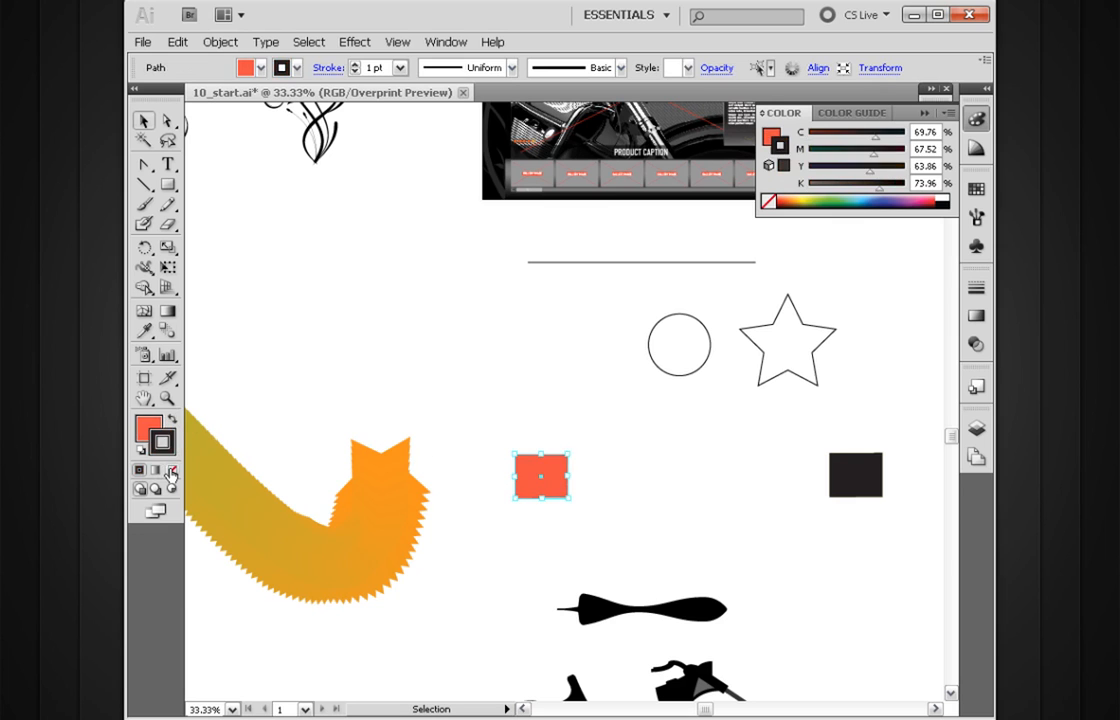
left_click(852, 470)
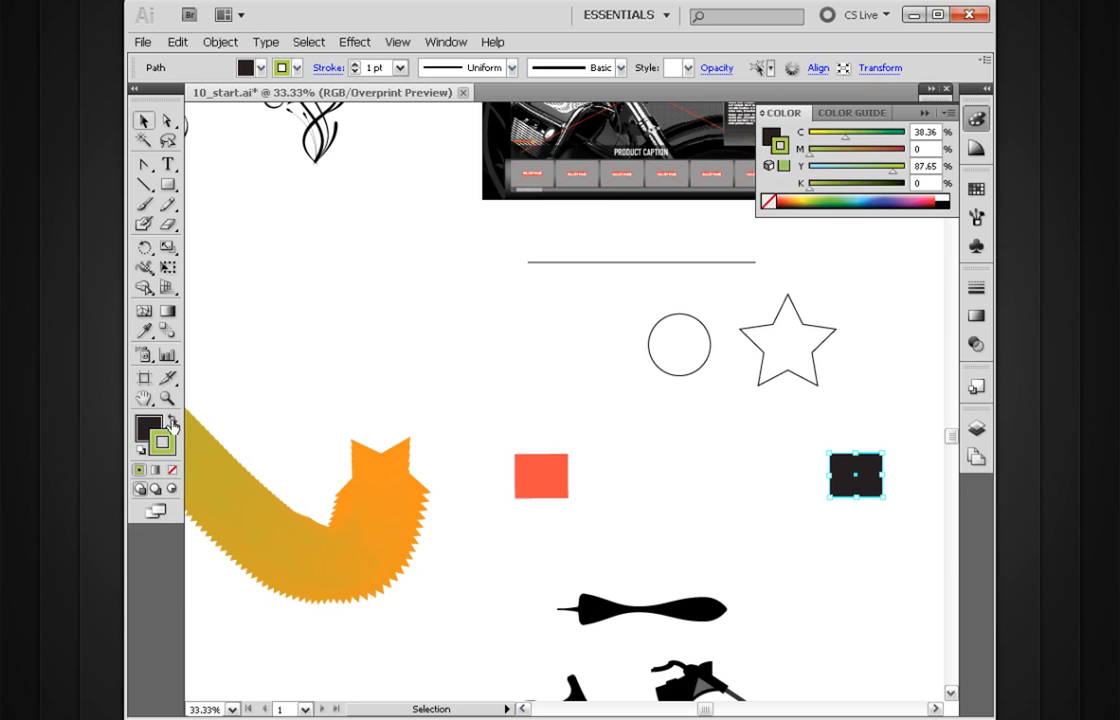
left_click(172, 421)
left_click(172, 470)
Step: Set the blend spacing to Specified Steps with 4 steps, and blend the red square into the green square
left_click(692, 455)
mouse_move(890, 433)
left_mouse_down()
mouse_move(791, 476)
mouse_move(520, 505)
left_mouse_up()
left_click(168, 333)
double_click(168, 333)
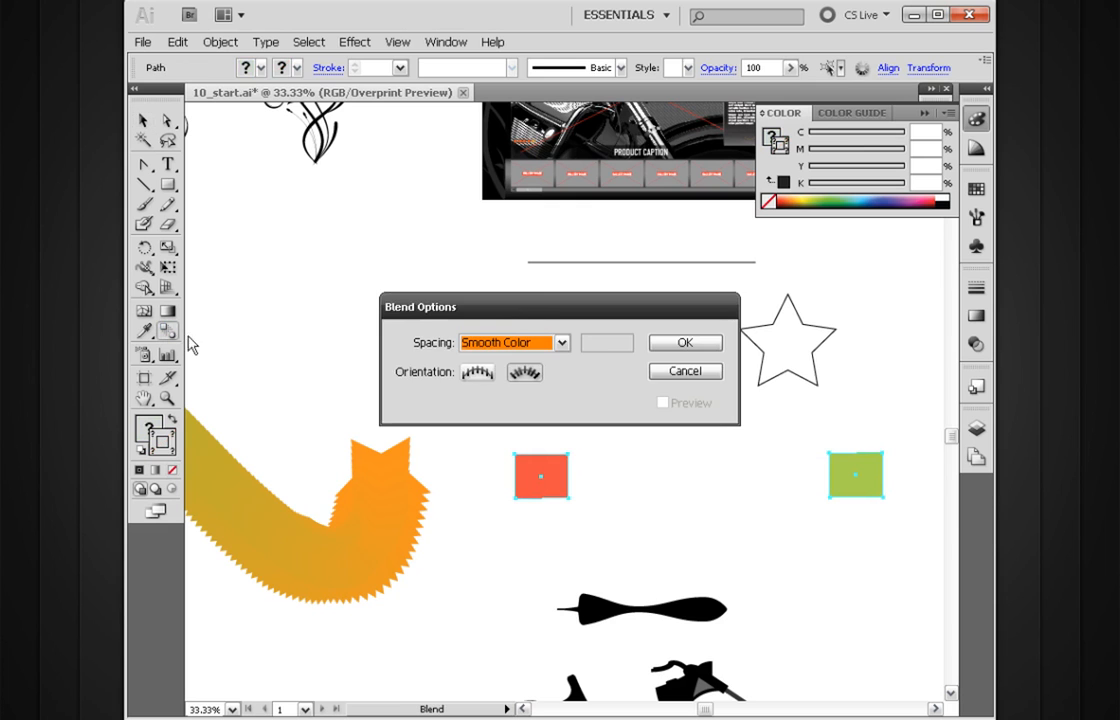
left_click_drag(538, 307, 522, 255)
left_click(544, 285)
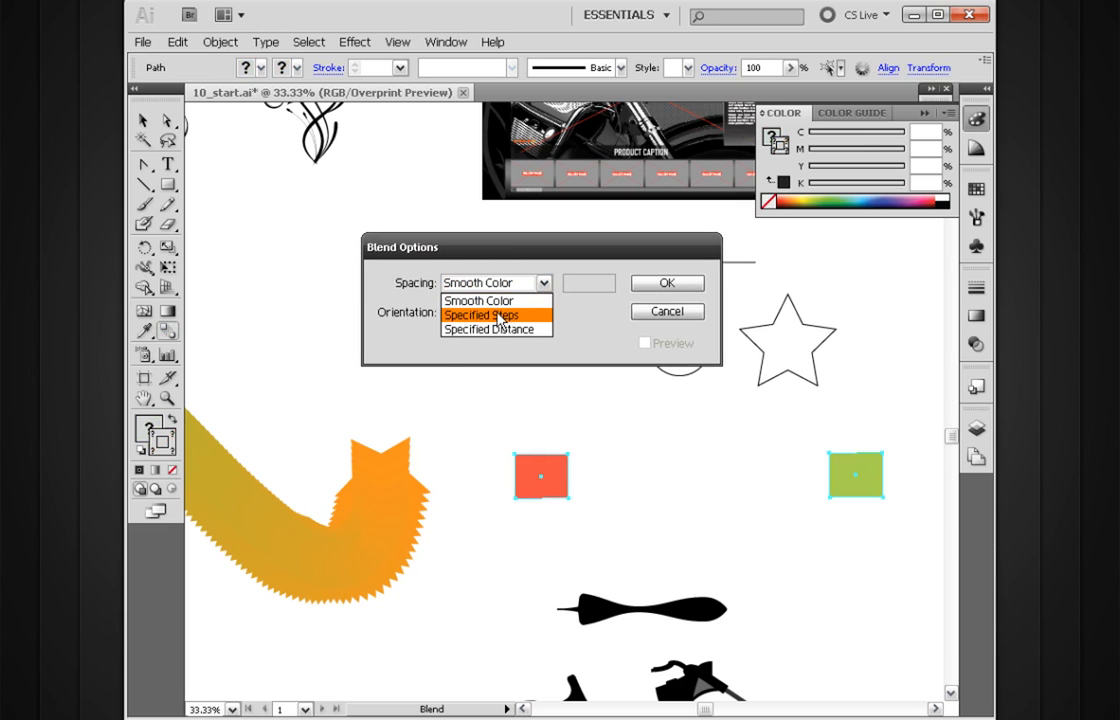
left_click(500, 316)
left_click_drag(584, 256, 579, 287)
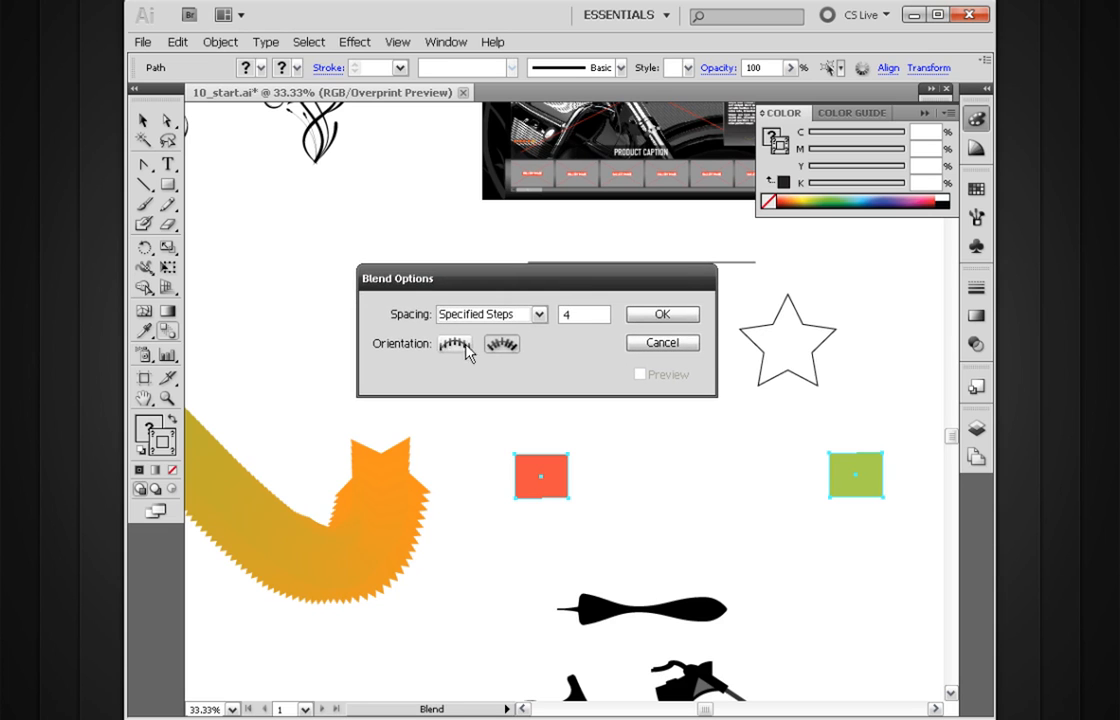
left_click(662, 315)
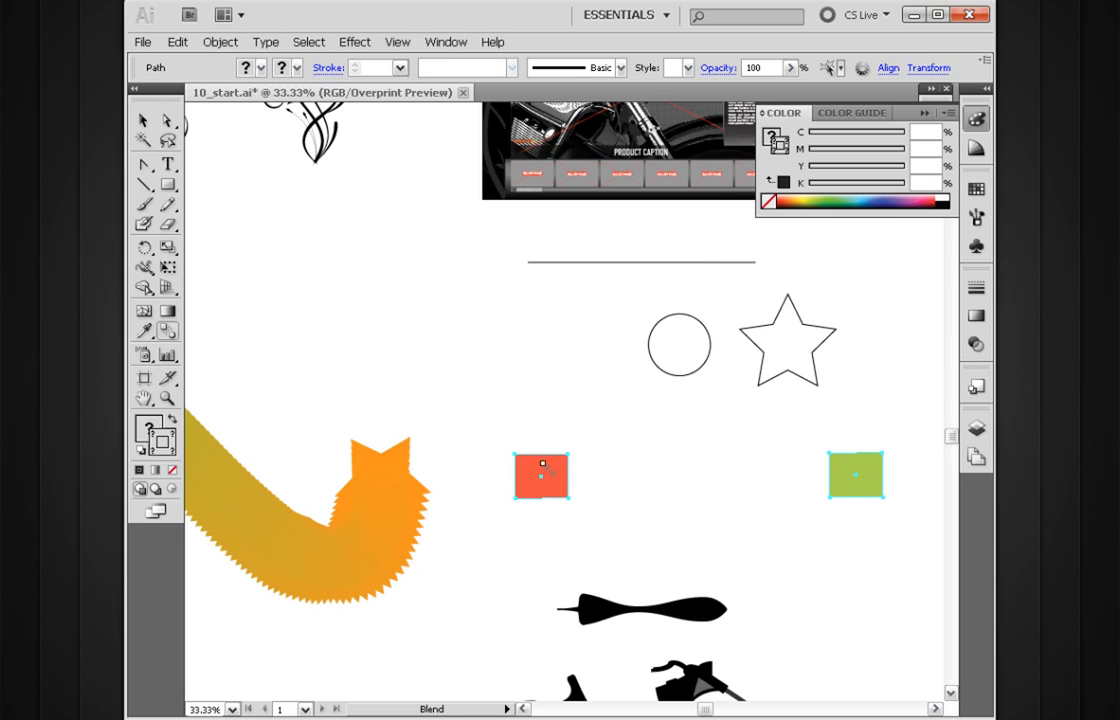
left_click(848, 475)
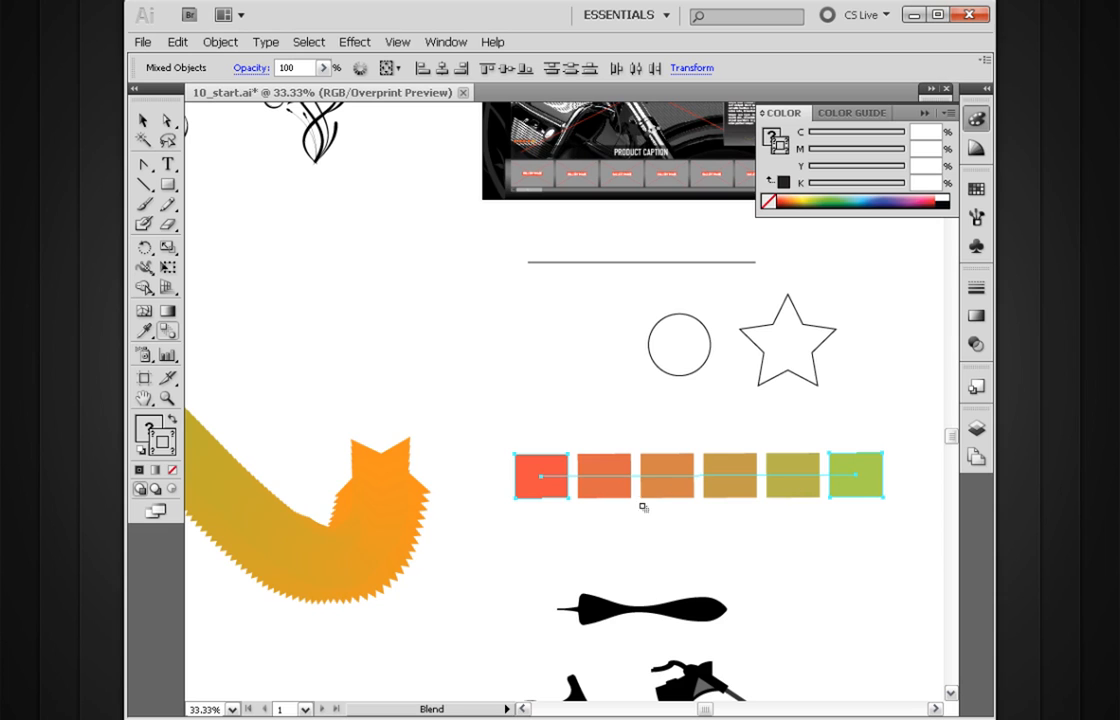
Step: Curve the spine at the red square by pulling diagonal direction handles from its anchor with the Convert Anchor Point tool
key("a")
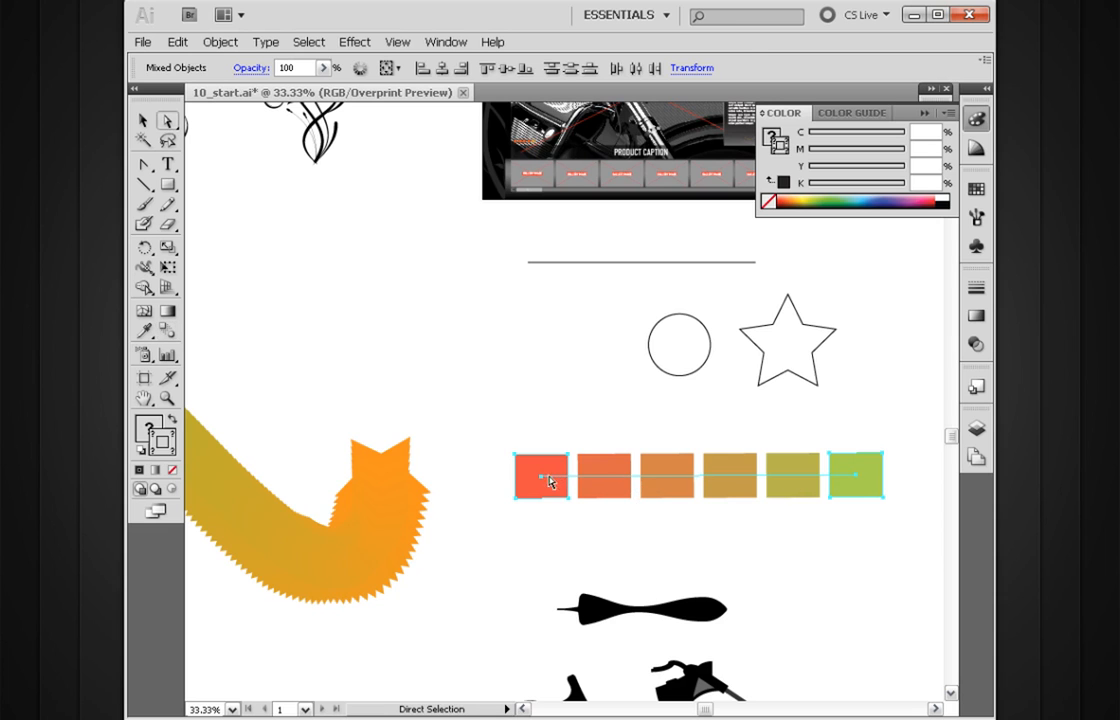
left_click(540, 477)
key("shift+c")
left_click_drag(540, 477, 490, 537)
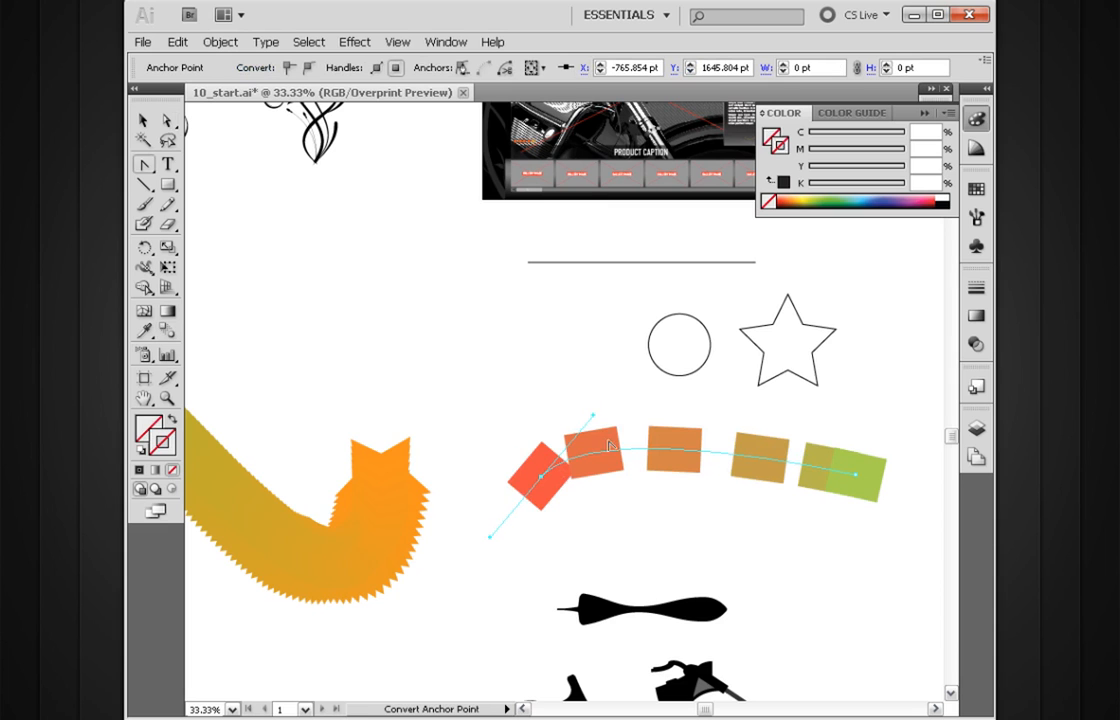
Step: Complete the spine's arch by pulling diagonal direction handles from the anchor point in the green square
left_click(855, 480)
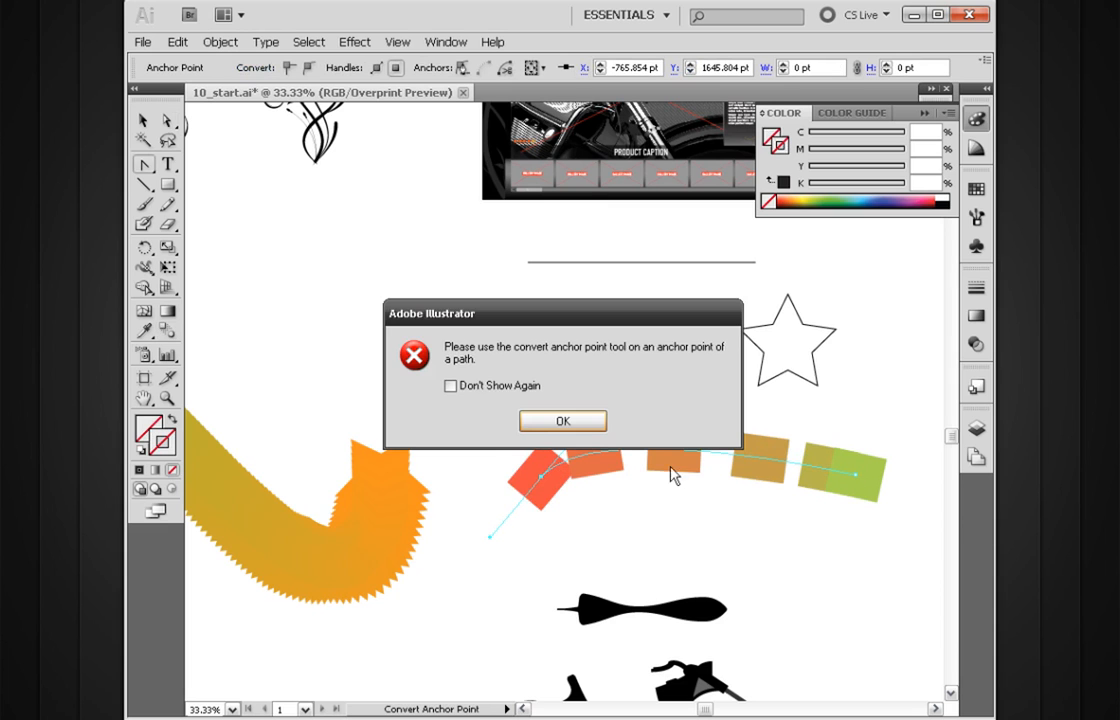
key("Return")
left_click(855, 480)
left_click(588, 428)
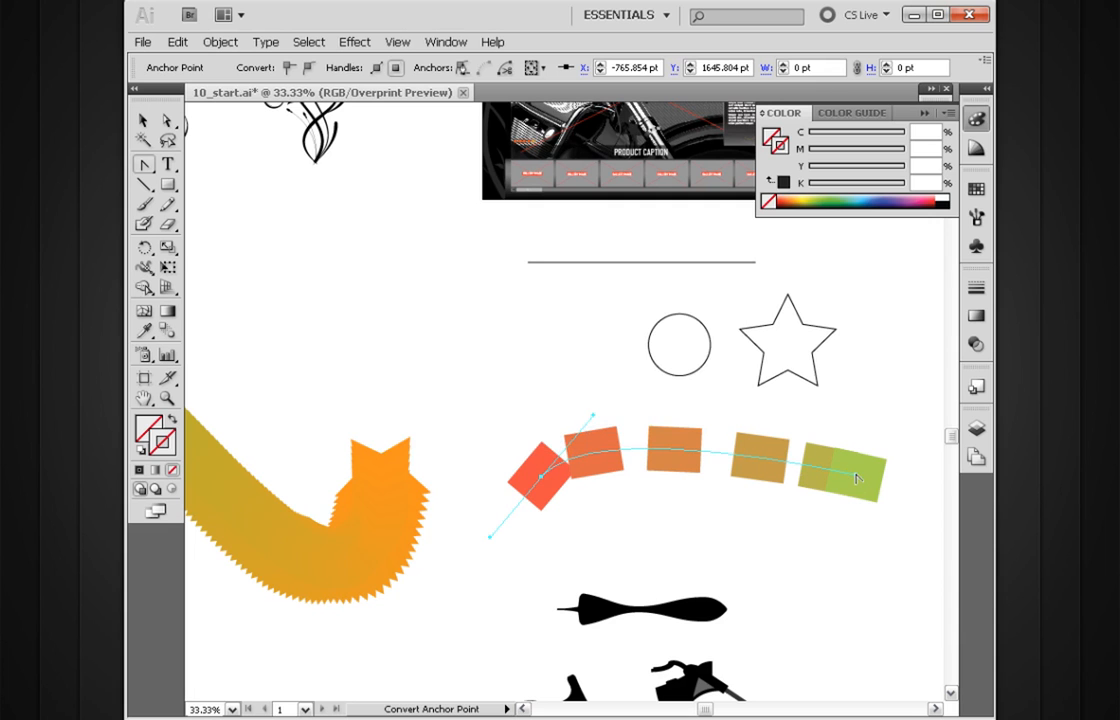
left_click(855, 480)
left_click(583, 425)
left_click_drag(855, 480, 800, 418)
Step: Preview the arched blend with the Align to Page orientation in its blend options
key("v")
key("w")
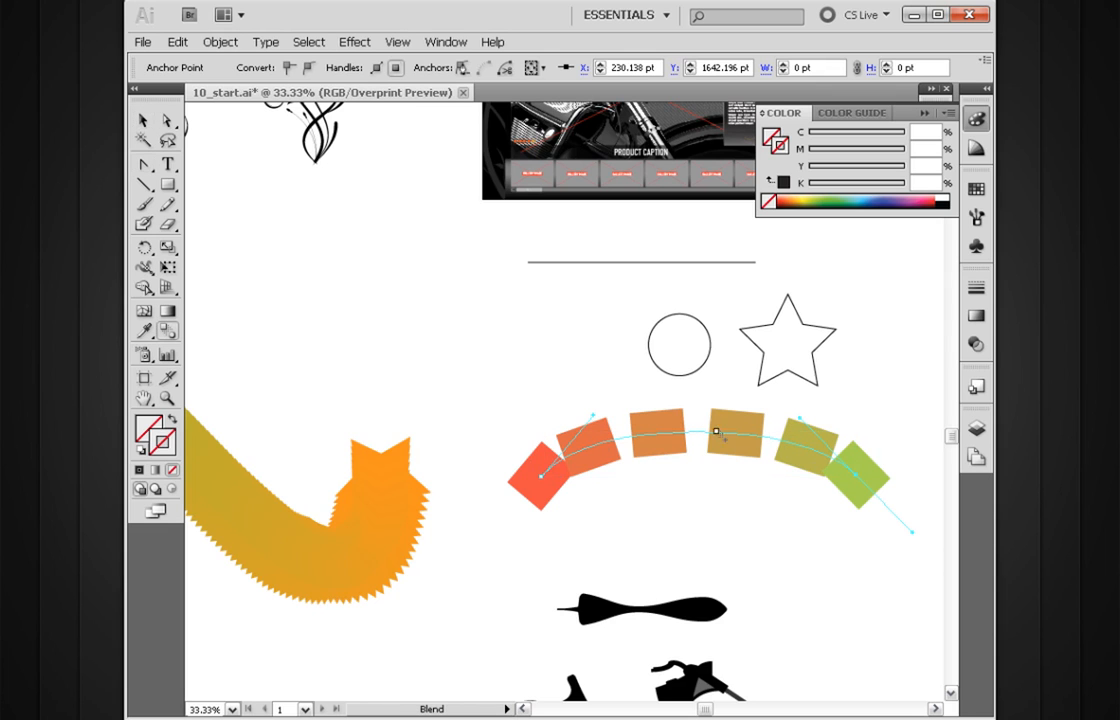
double_click(165, 331)
left_click_drag(582, 305, 639, 243)
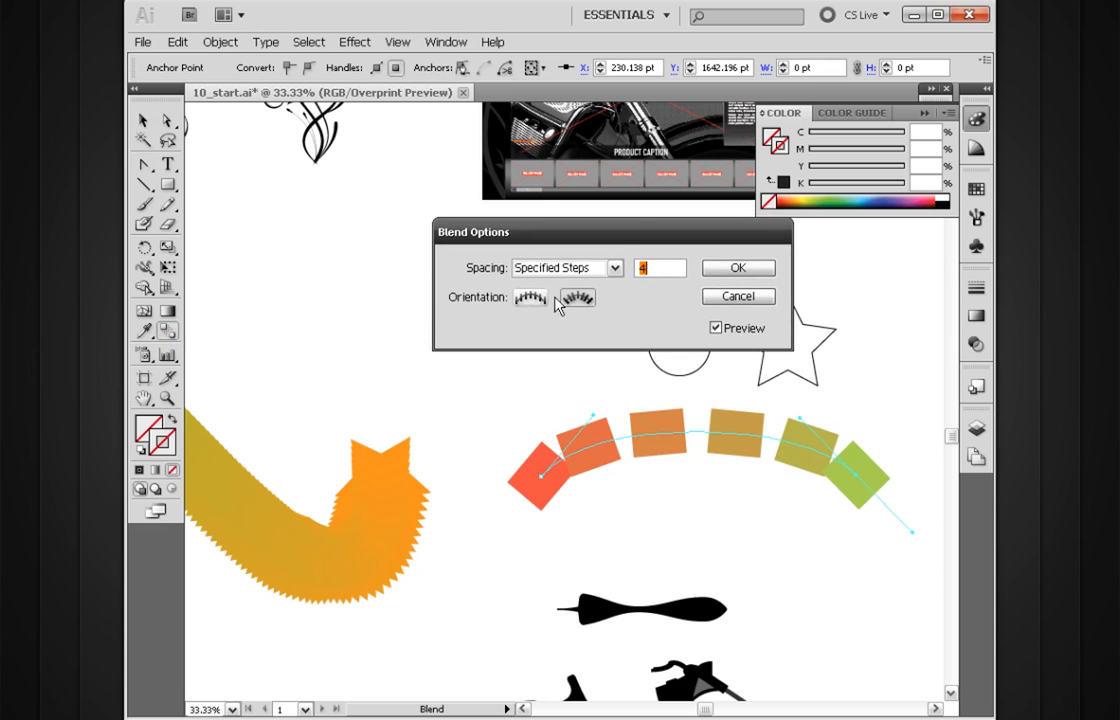
left_click(531, 302)
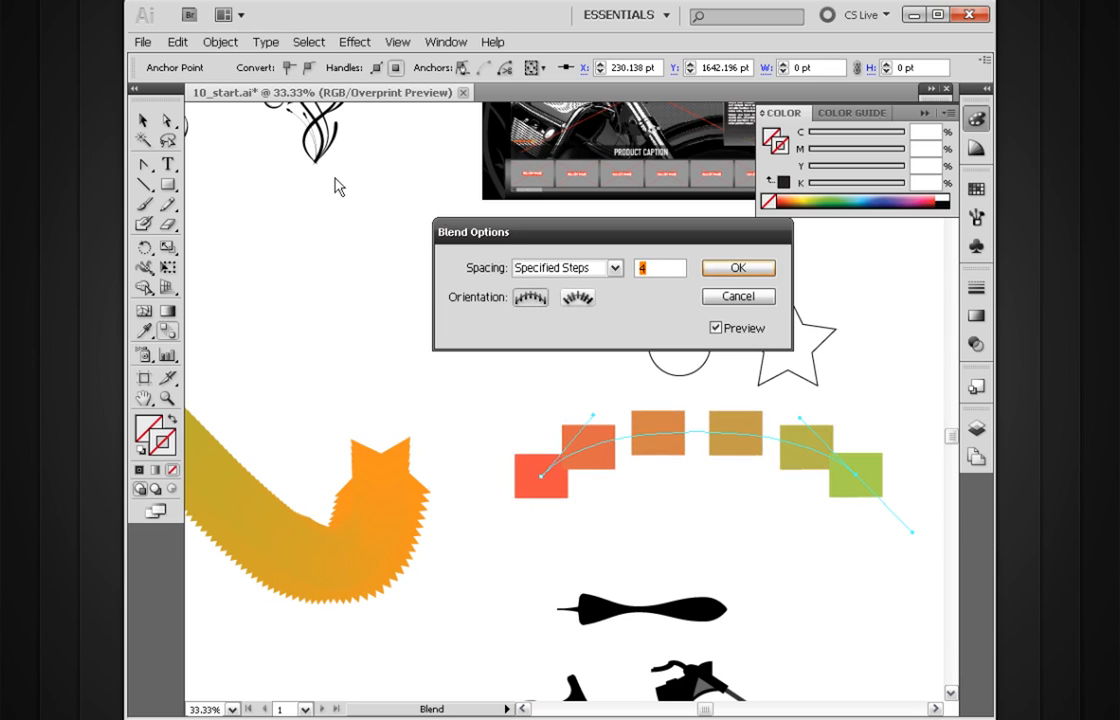
Step: Preview a Specified Distance spacing of 400 pt on the arched blend, and cancel the option changes
left_click_drag(621, 238, 621, 255)
left_click(612, 286)
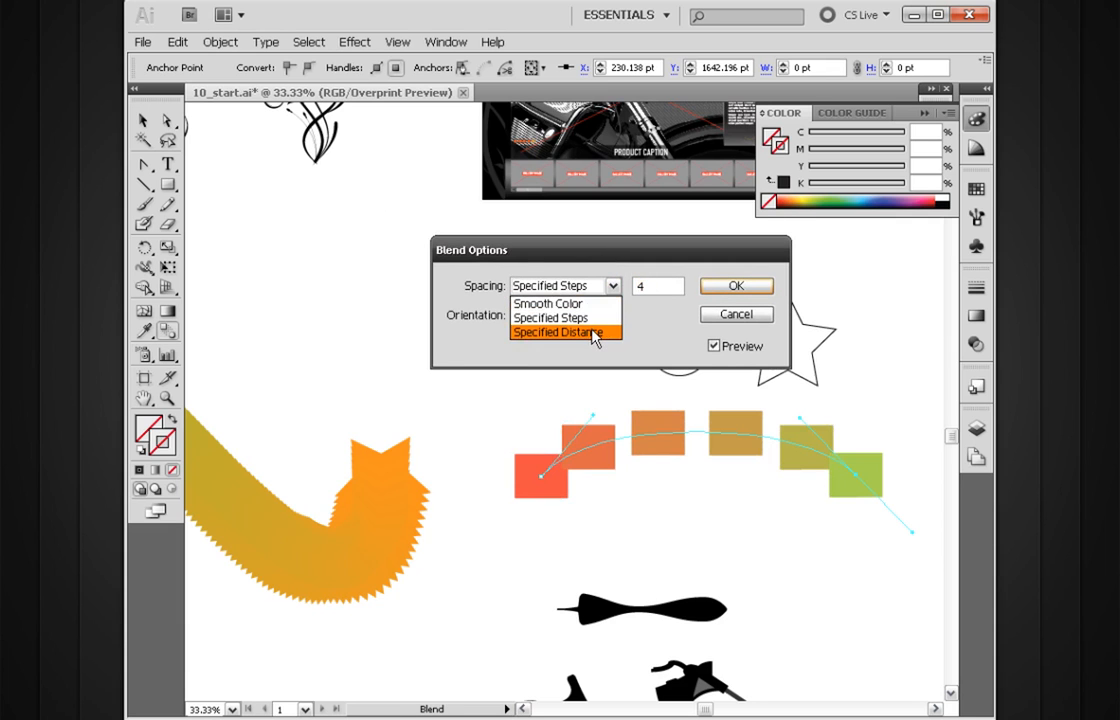
left_click(596, 334)
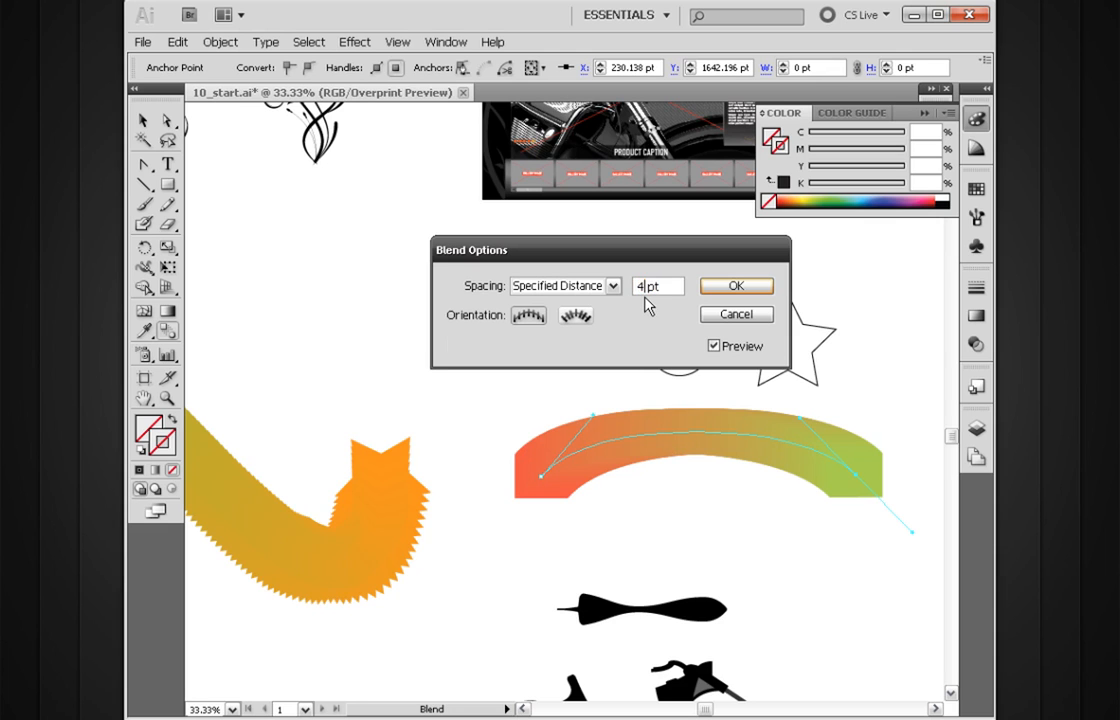
type("00")
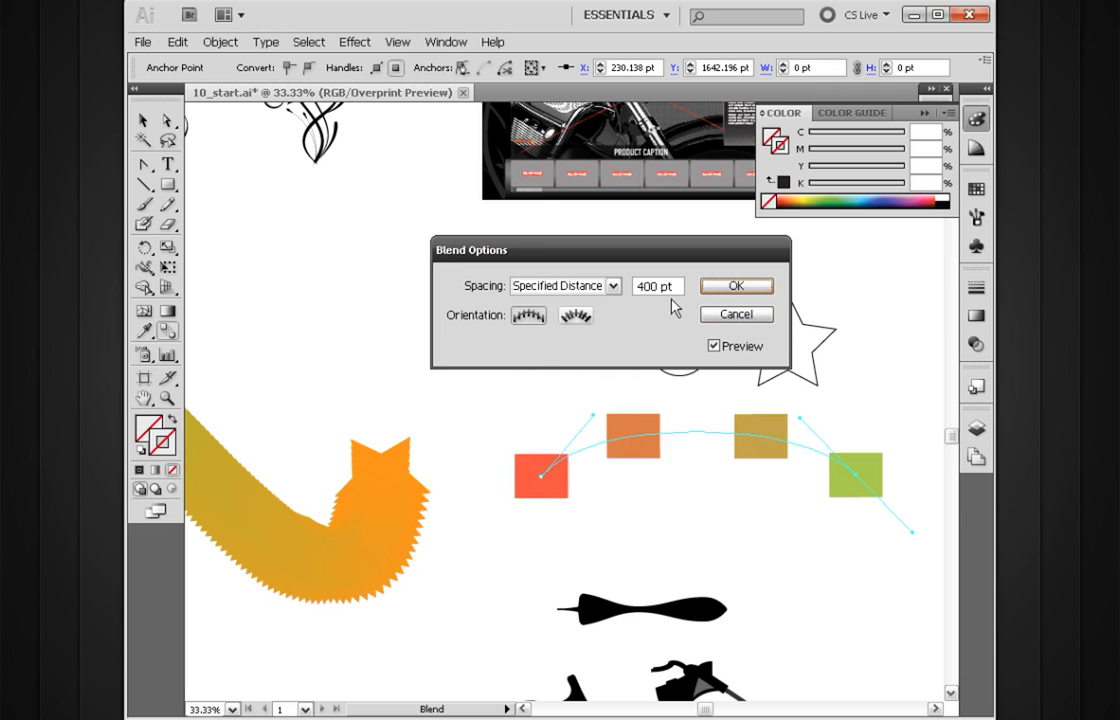
left_click(728, 315)
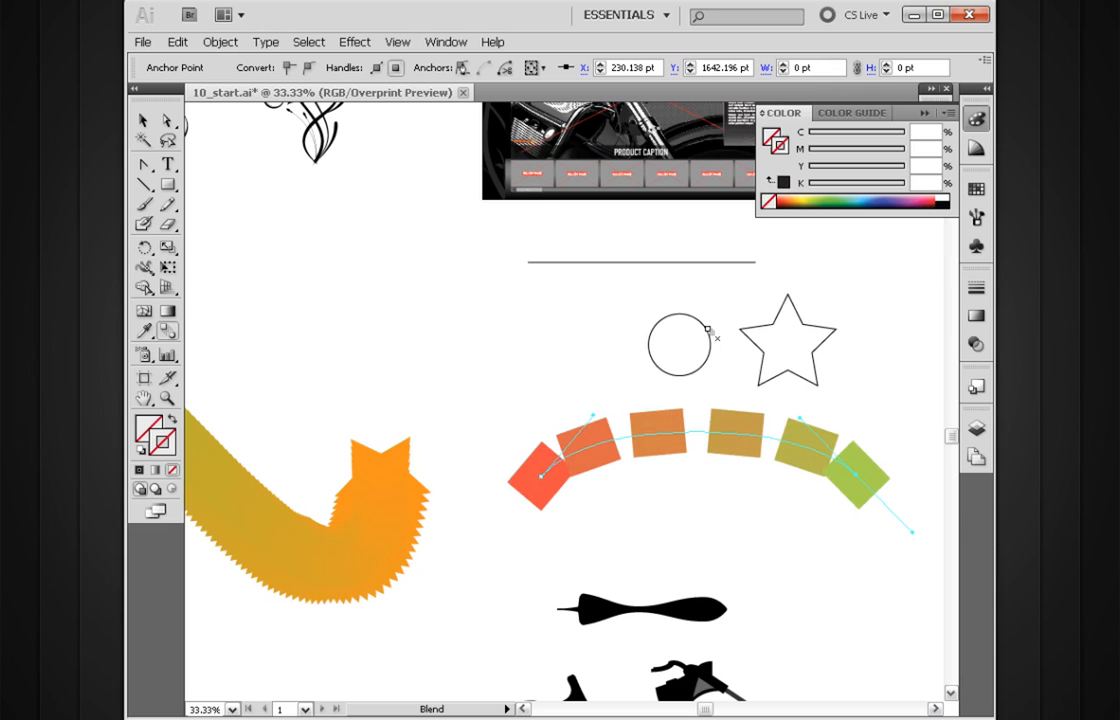
Step: Examine the Mayhem Scooters web page layout closely, from its header down to the gallery strip
left_click_drag(600, 365, 517, 504)
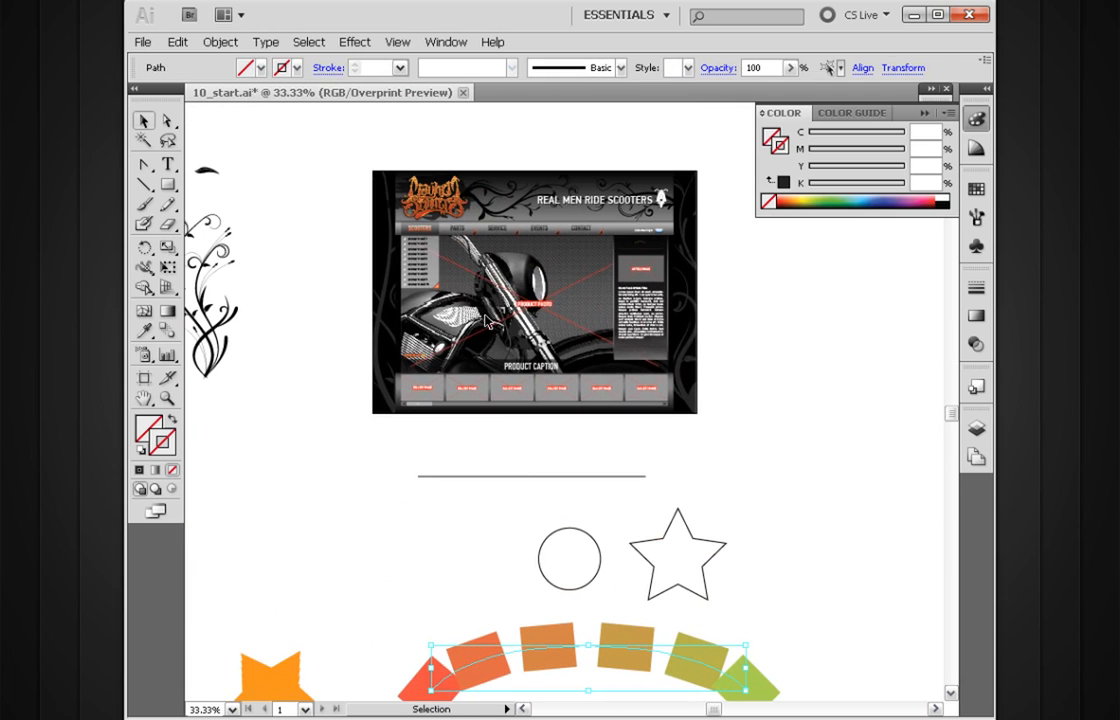
left_click(733, 325)
left_click_drag(706, 164, 366, 463)
left_click_drag(518, 385, 507, 482)
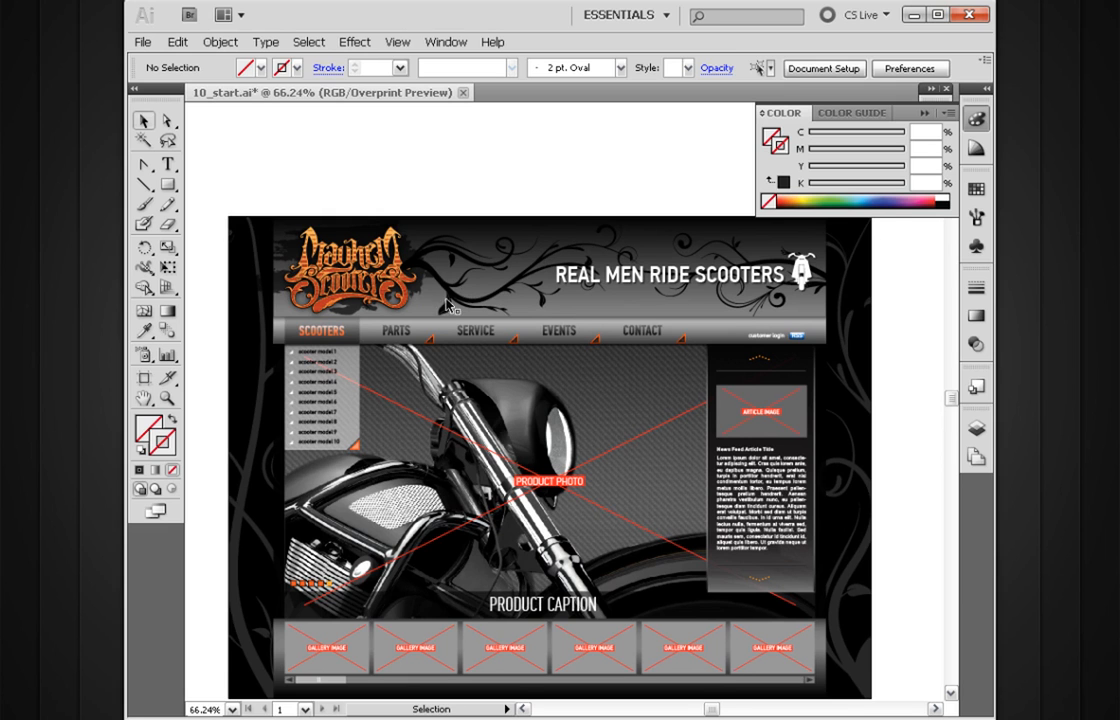
left_click_drag(480, 638, 509, 502)
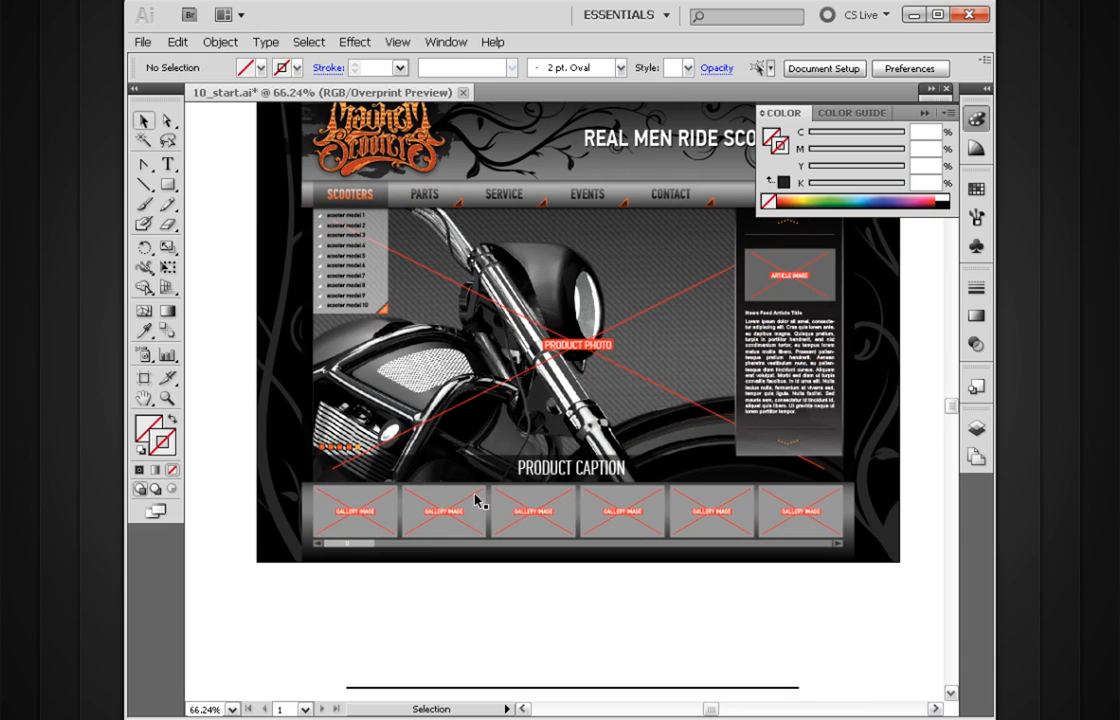
key("space")
left_click_drag(516, 374, 512, 429)
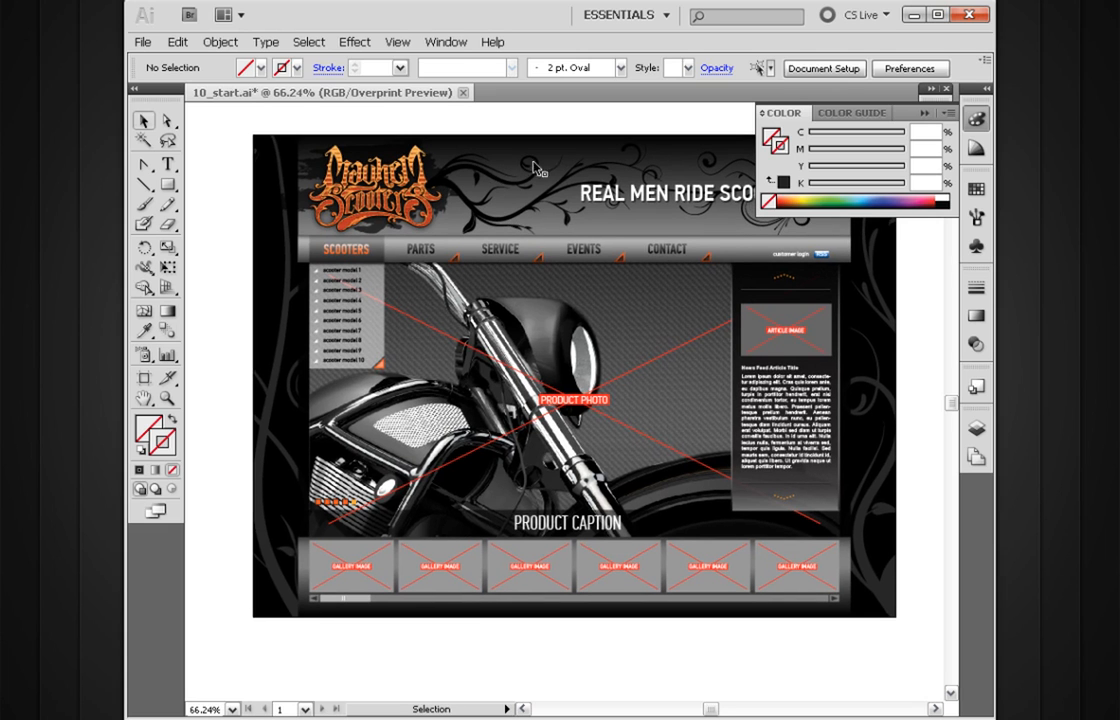
key("space")
left_click_drag(578, 545, 574, 380)
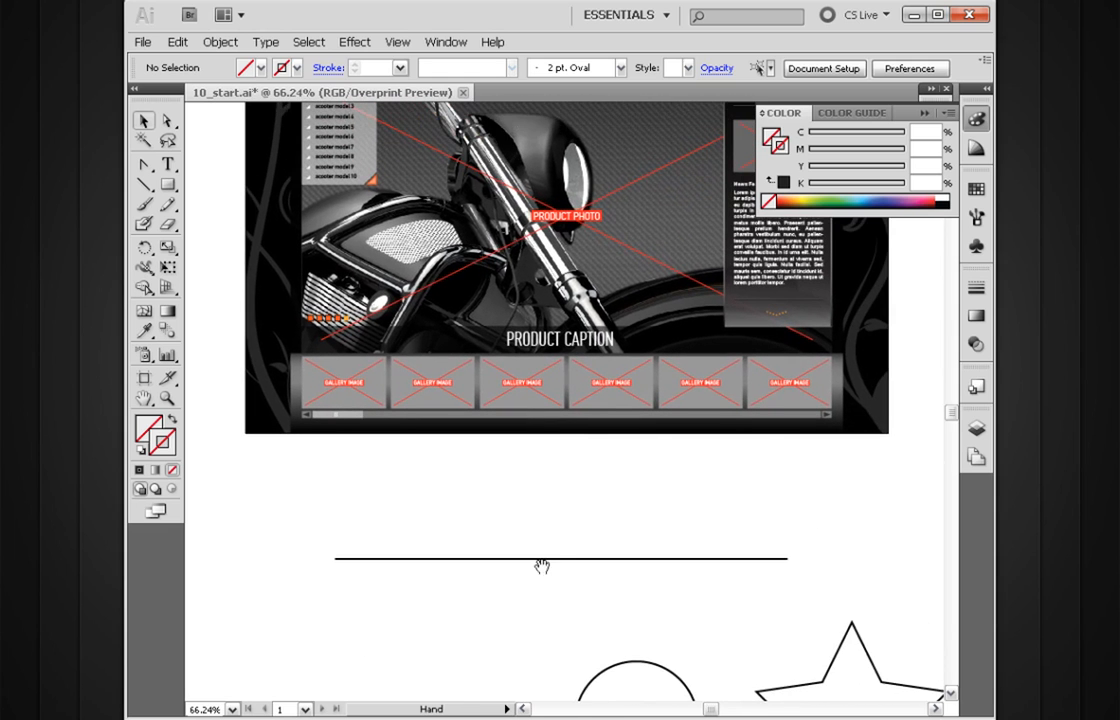
Step: Move the horizontal line up to just below the web page layout, roughly under the gallery strip
left_click_drag(477, 561, 525, 510)
key("space")
left_click_drag(361, 510, 345, 508)
key("a")
key("v")
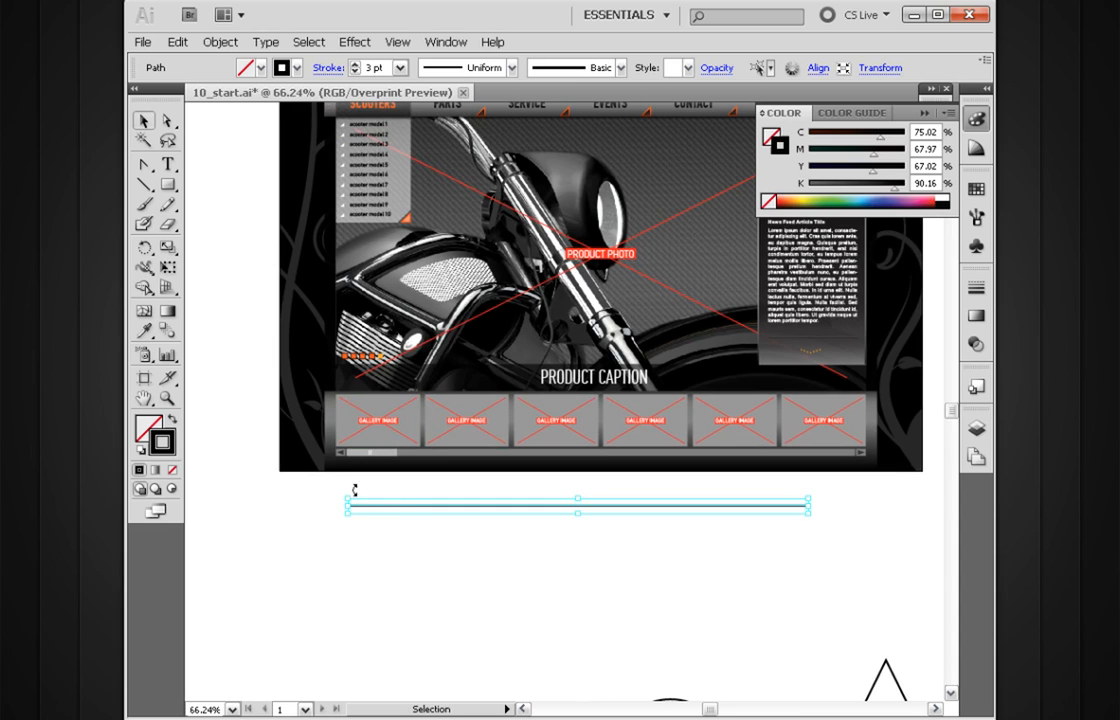
Step: Stretch both ends of the line horizontally to match the left and right edges of the gallery bar
left_click_drag(347, 506, 325, 504)
left_click_drag(806, 504, 880, 484)
key("z")
left_click_drag(917, 380, 777, 567)
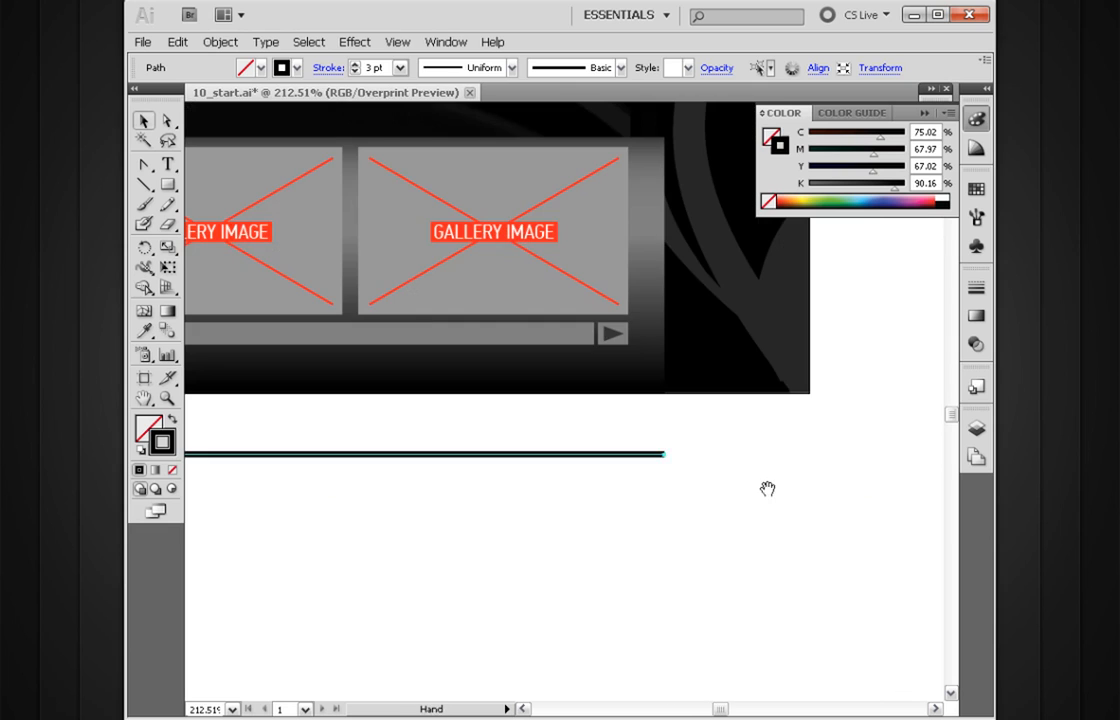
left_click_drag(666, 456, 647, 316)
key("ctrl+minus")
left_click_drag(638, 372, 444, 437)
left_click_drag(240, 371, 655, 451)
mouse_move(446, 388)
left_mouse_down()
mouse_move(430, 389)
mouse_move(434, 616)
left_mouse_up()
Step: Reduce the line's stroke to 1 pt, duplicate it directly above, and move the lower line farther down
left_click_drag(588, 598, 482, 490)
left_click(354, 72)
left_click(354, 72)
left_click_drag(566, 509, 477, 409)
left_click_drag(570, 410, 575, 285)
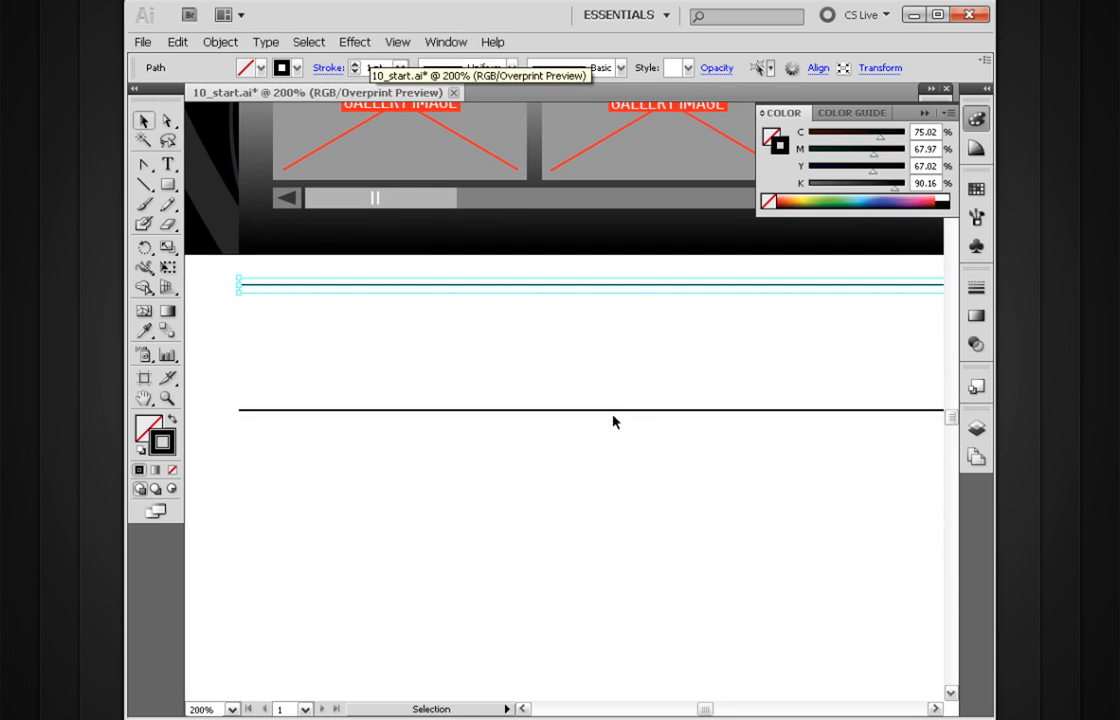
left_click_drag(615, 412, 604, 566)
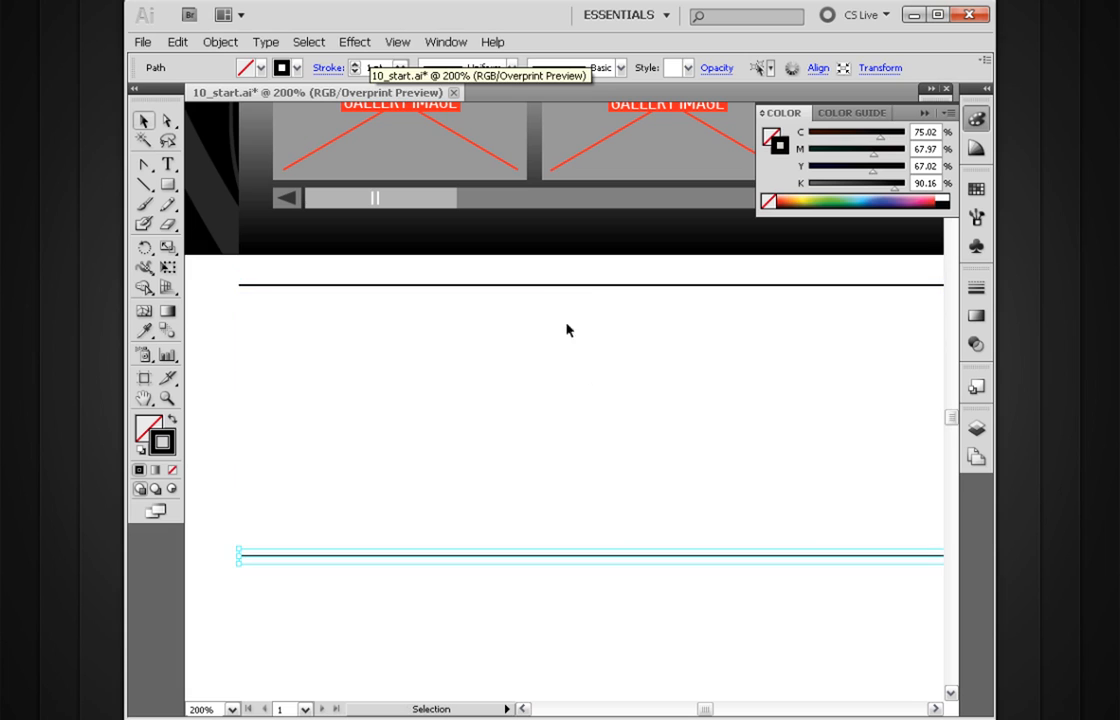
Step: Set the upper line's stroke weight to 10 pt
left_click(578, 285)
left_click(380, 68)
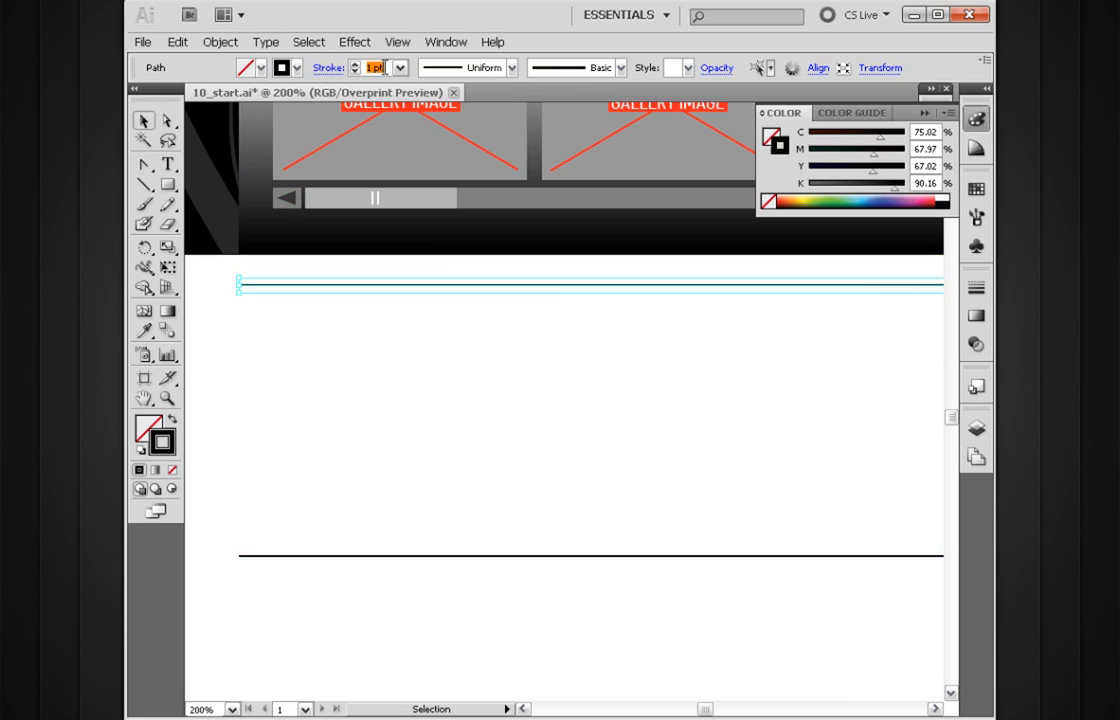
type("10")
key("Return")
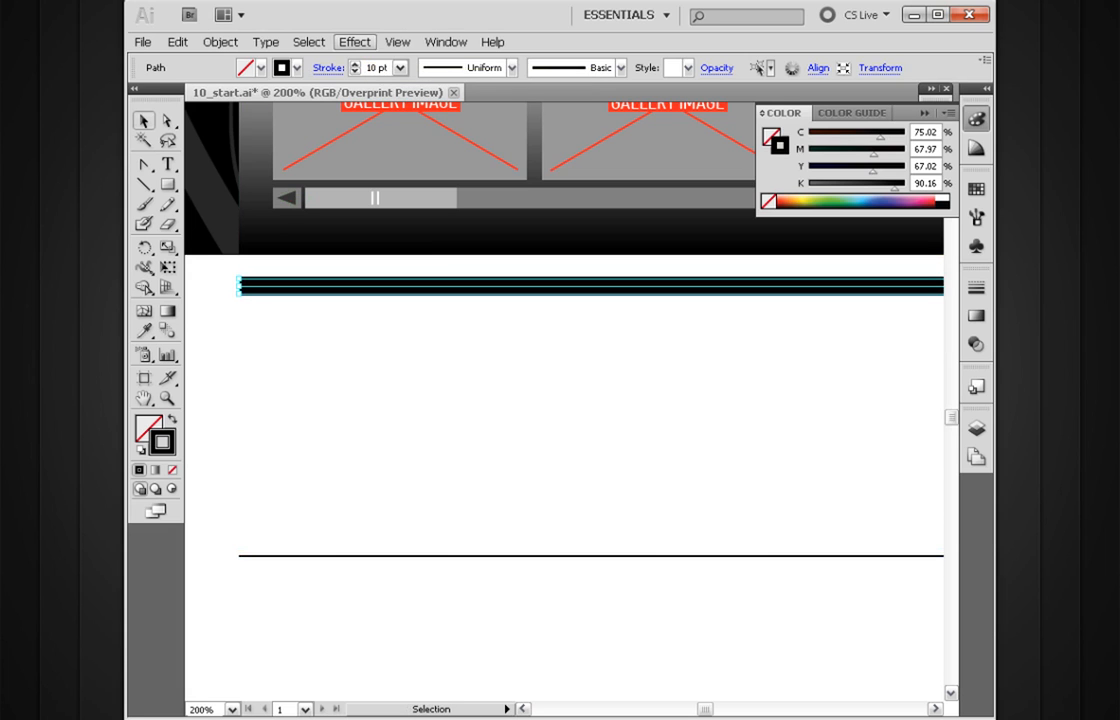
key("space")
left_click_drag(612, 341, 494, 383)
left_click(572, 417, "ctrl+alt")
left_click(572, 417, "ctrl+alt")
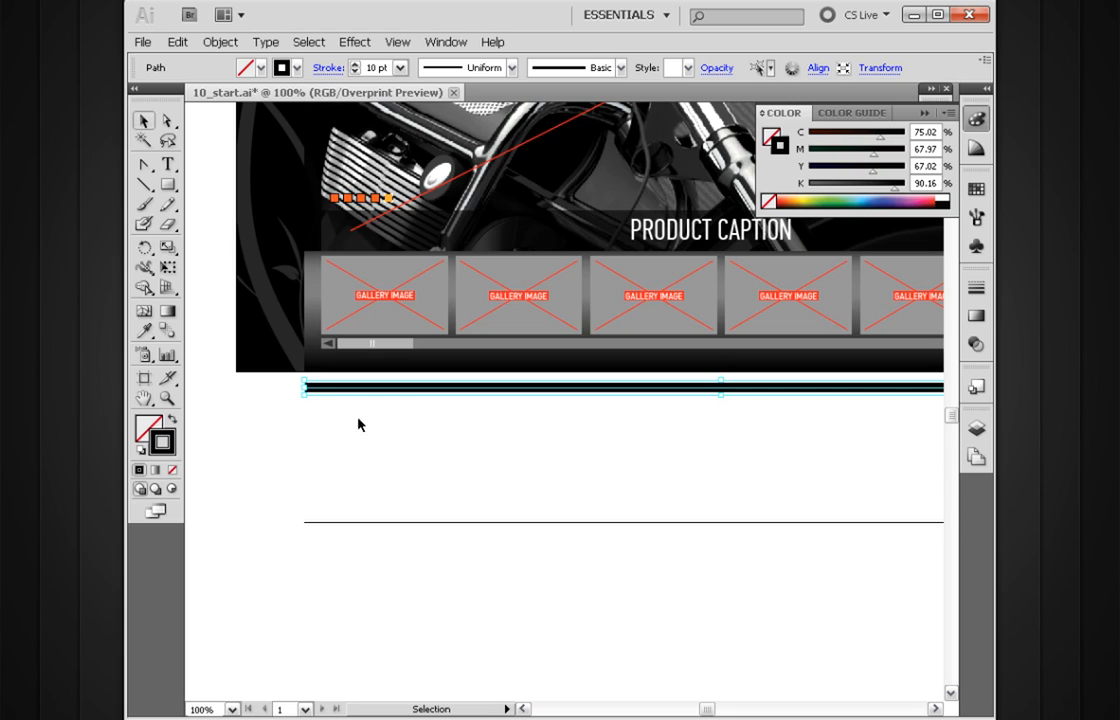
Step: Blend the 10 pt line into the 1 pt line with 8 specified steps, using the align-to-page orientation
double_click(170, 333)
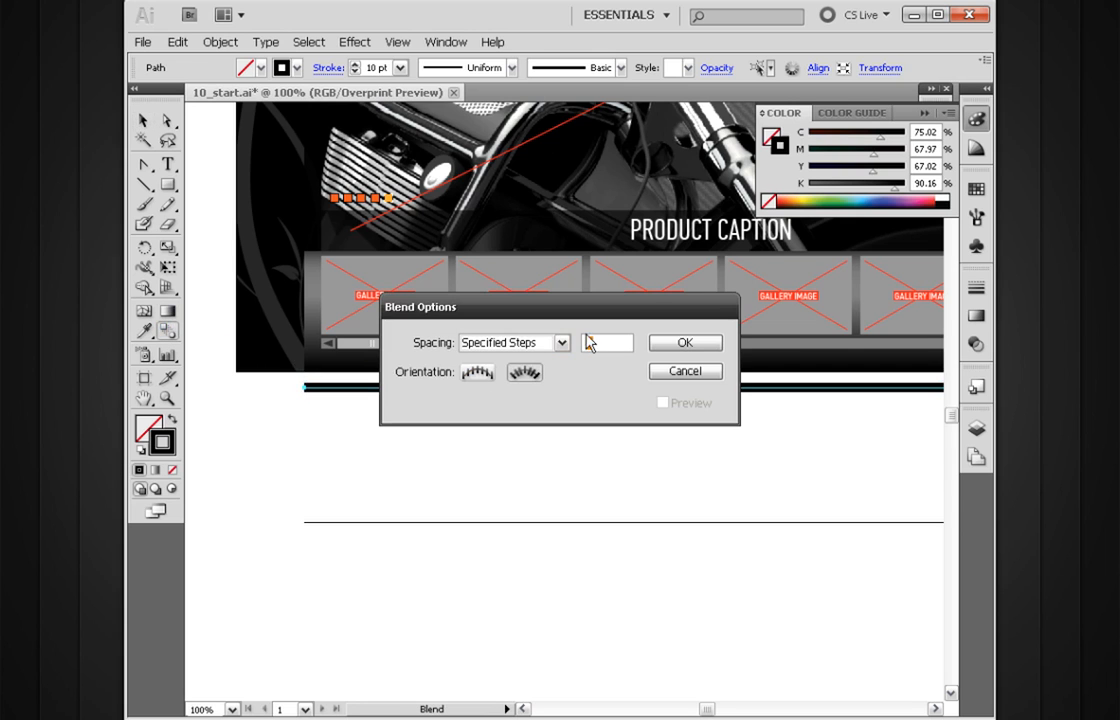
left_click(479, 376)
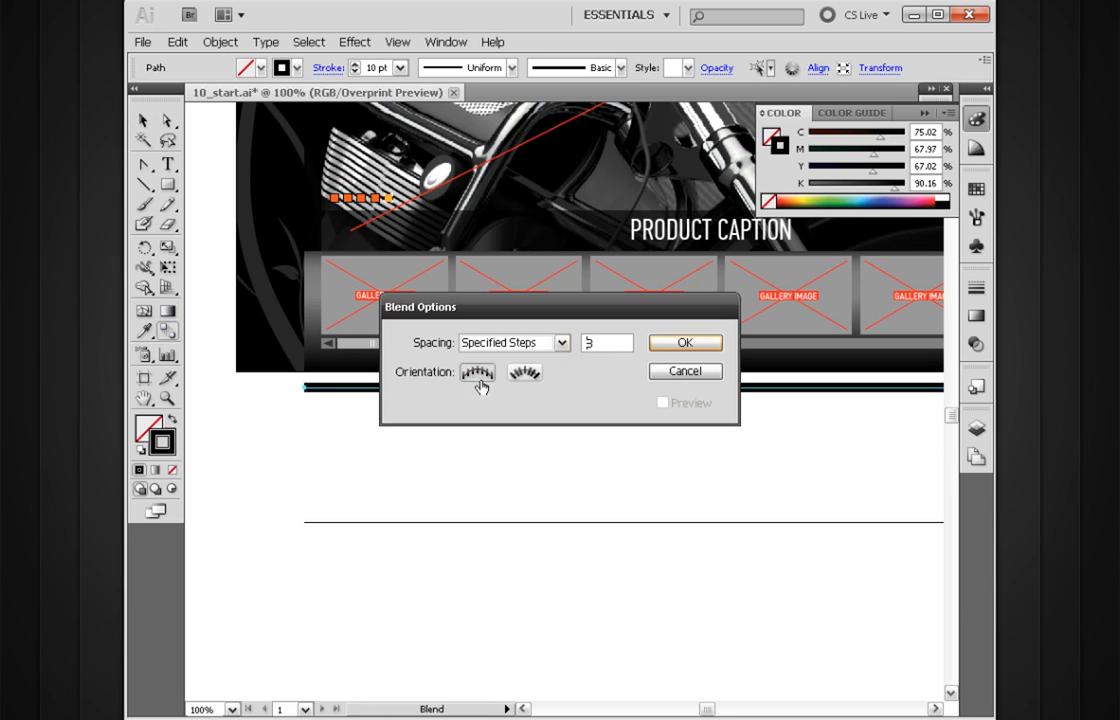
left_click(664, 344)
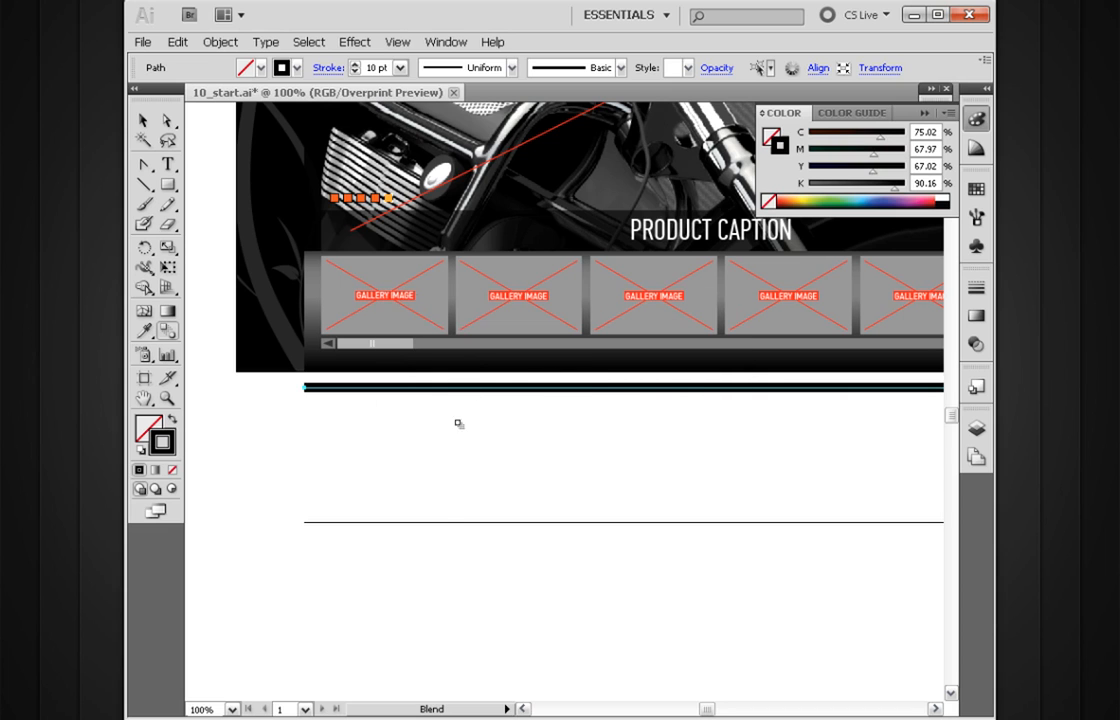
left_click(428, 522)
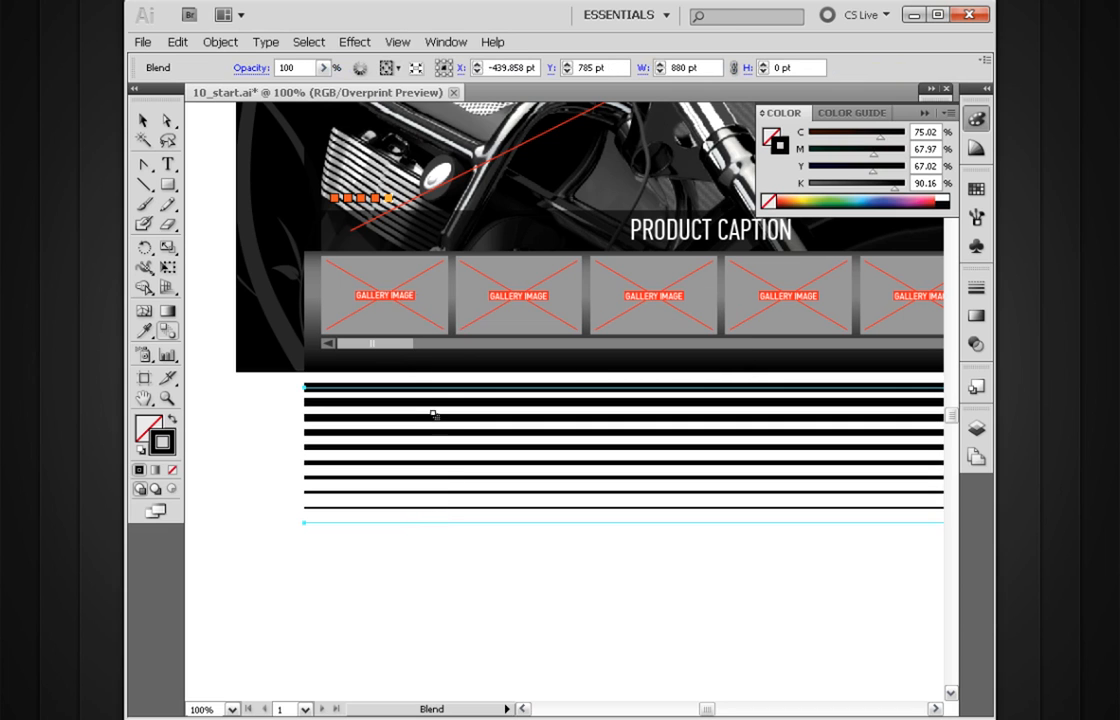
key("v")
left_click_drag(504, 446, 461, 469)
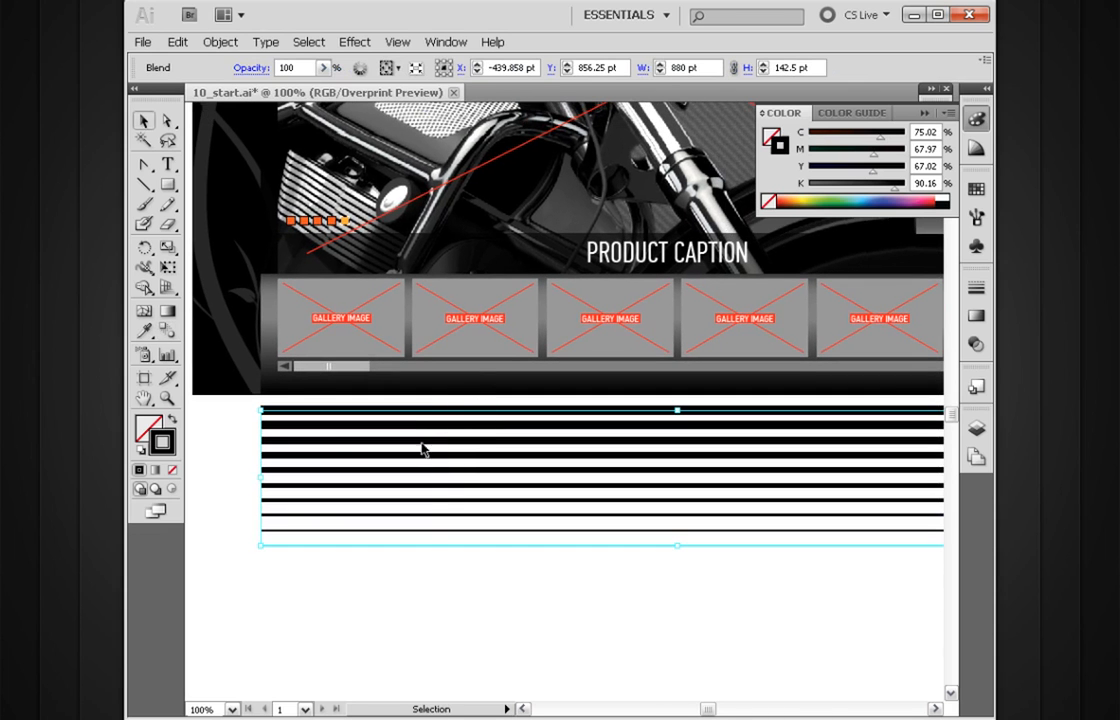
left_click(528, 575)
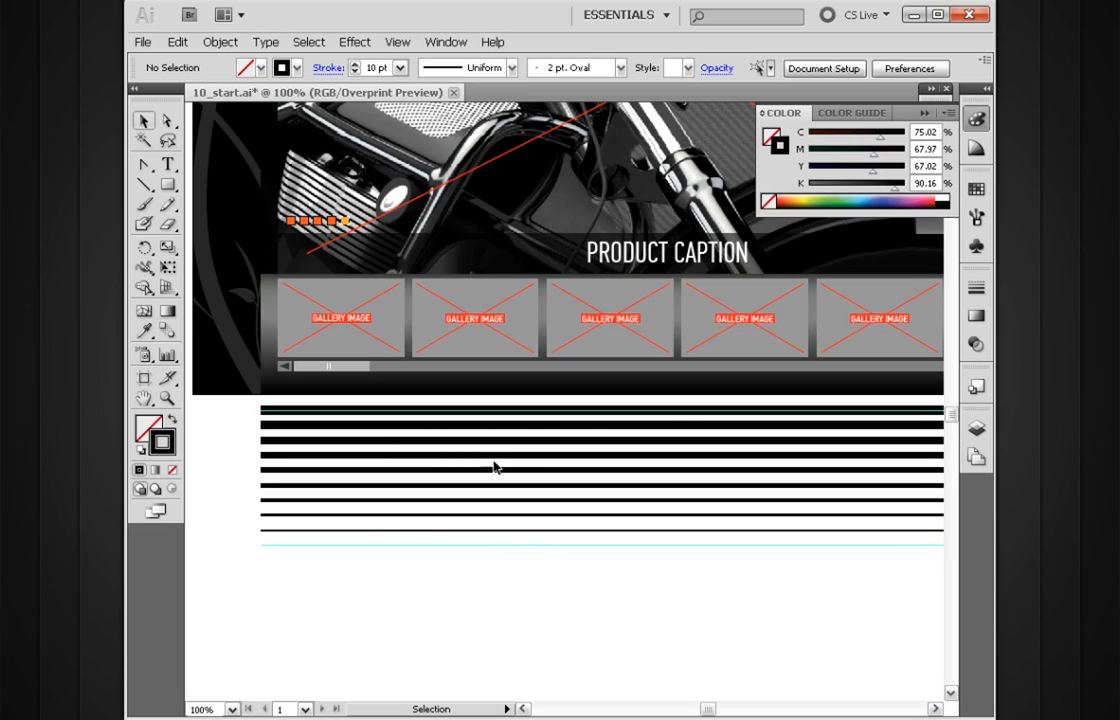
Step: Move the blended lines from below the layout up over the page header, spanning its full width
left_click_drag(496, 467, 512, 494)
left_click(521, 487, "ctrl+alt")
left_click(525, 480, "ctrl+alt")
left_click_drag(620, 414, 505, 602)
left_click_drag(520, 508, 505, 580)
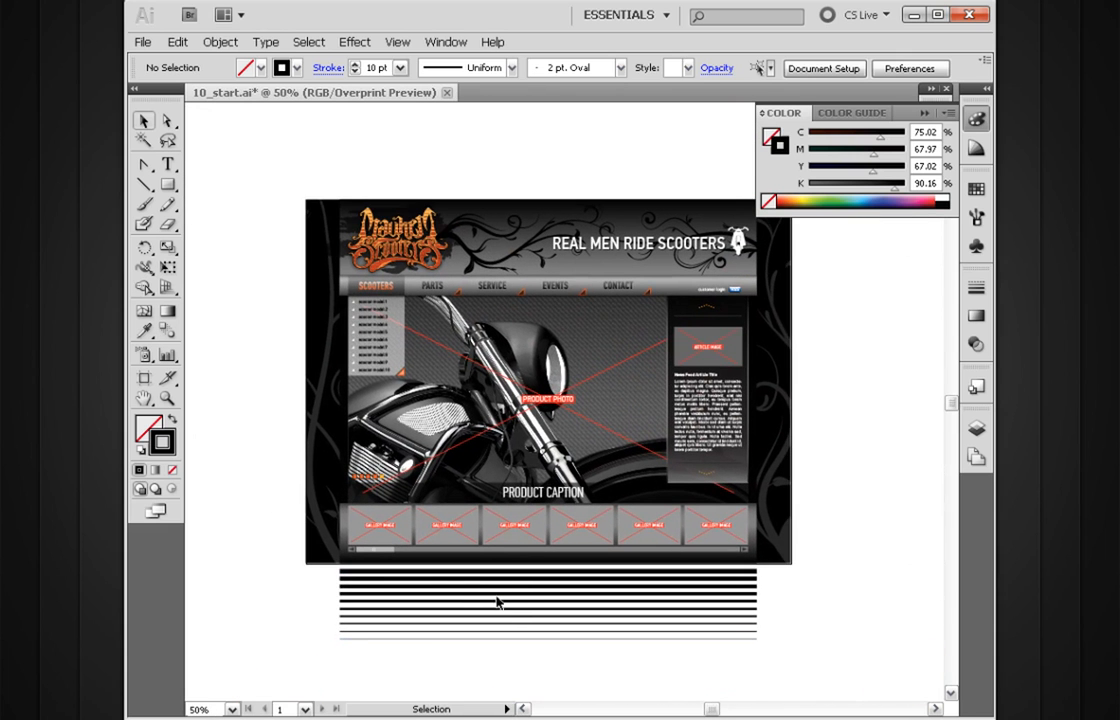
left_click_drag(505, 583, 510, 252)
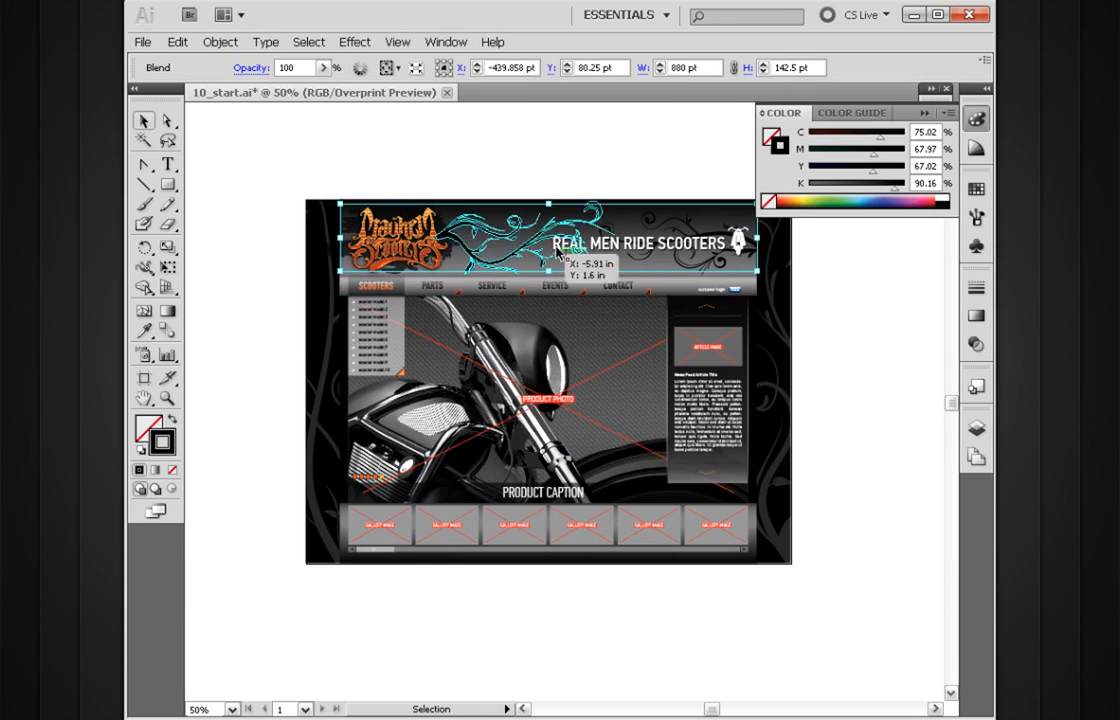
Step: Restack the blend in the HEADER sublayer so it sits just above the header background, behind the logo and slogan
left_click_drag(654, 301, 620, 345)
left_click(977, 430)
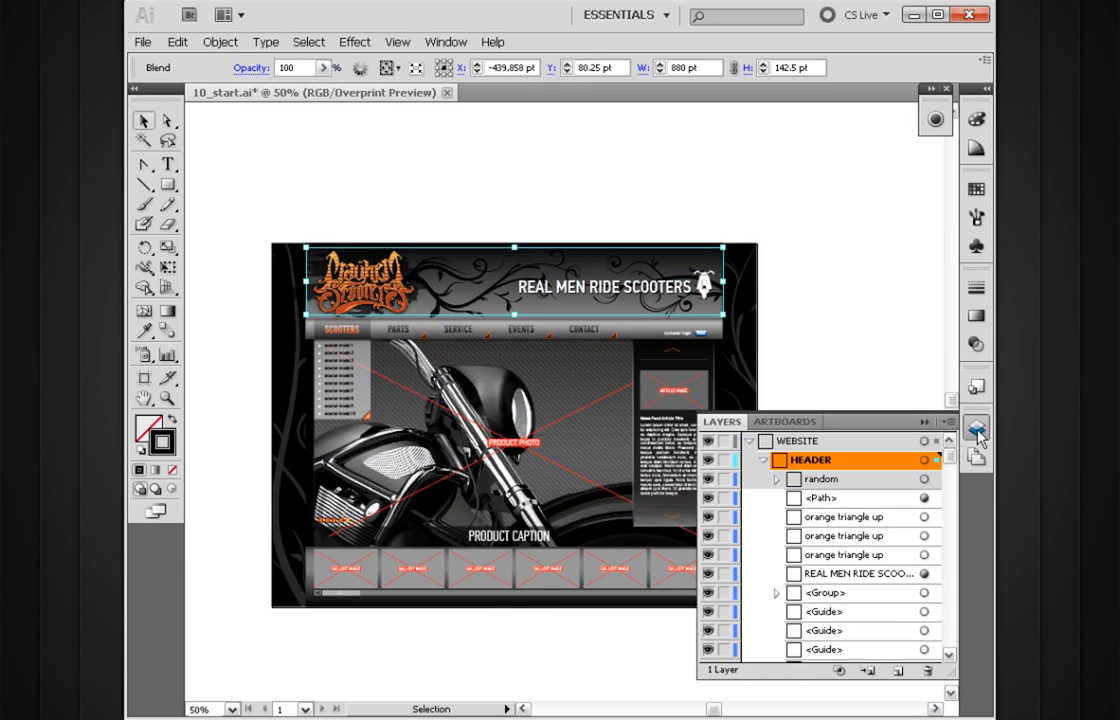
left_click(980, 433)
left_click_drag(772, 198, 311, 407)
left_click_drag(420, 400, 553, 408)
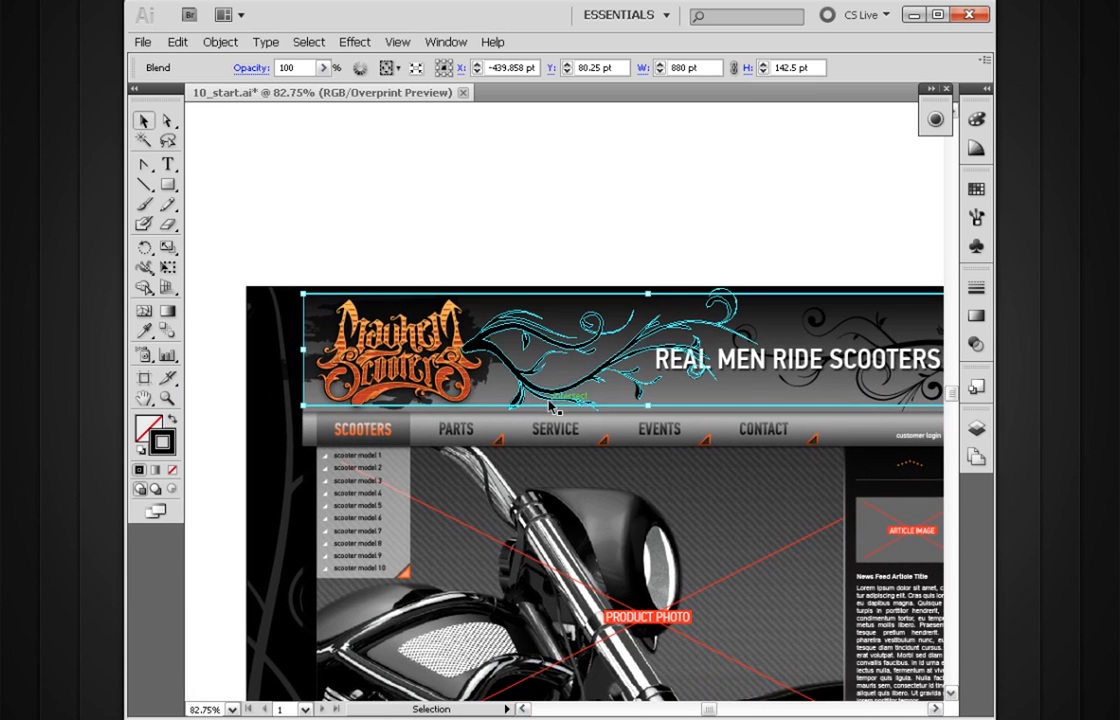
key("a")
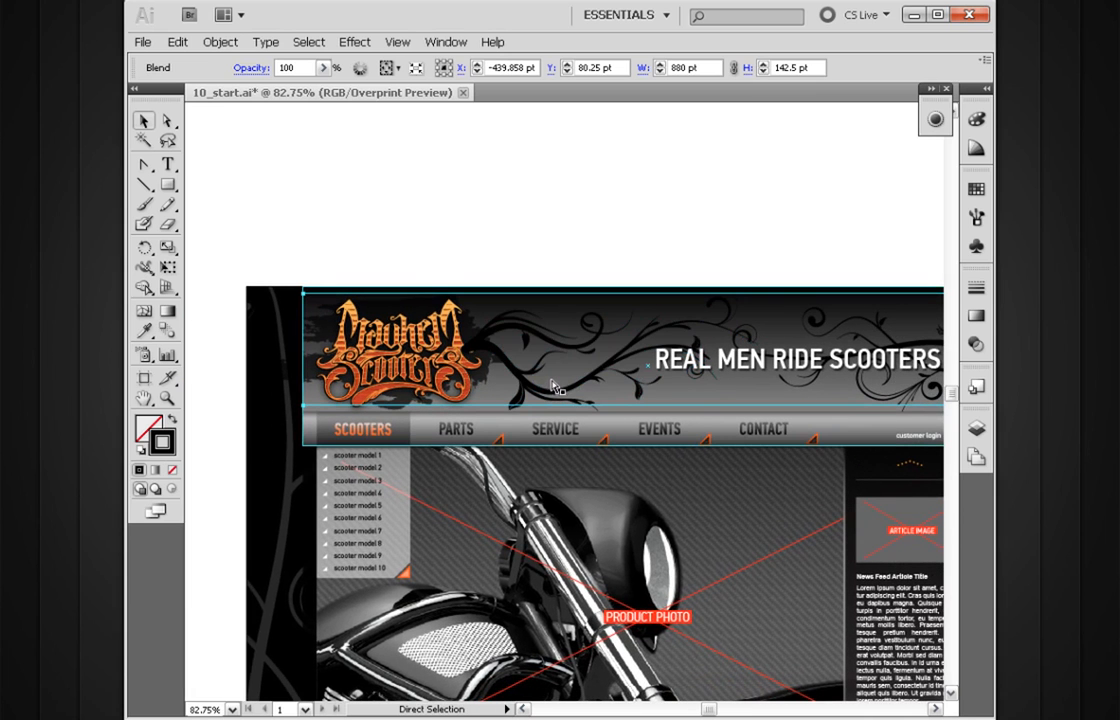
key("ctrl+]")
Step: Move the header blend down so its thinnest line meets the top edge of the navigation bar
left_click_drag(608, 392, 486, 371)
left_click_drag(811, 225, 499, 459)
left_click_drag(536, 505, 517, 375)
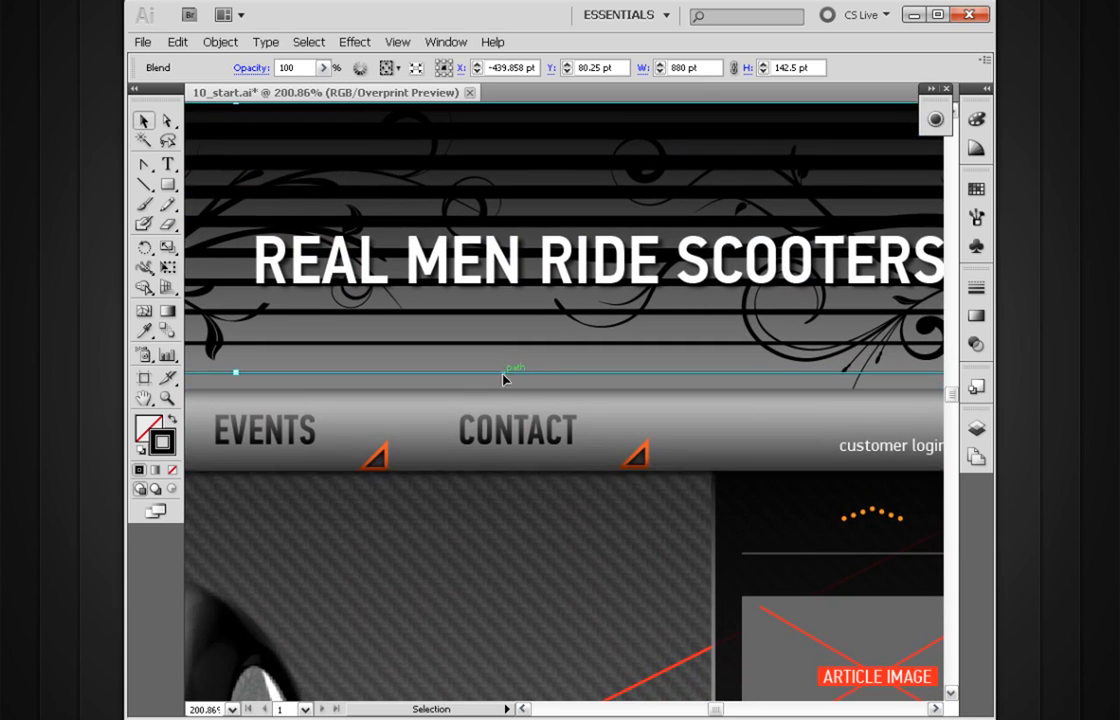
mouse_move(528, 376)
left_mouse_down()
mouse_move(482, 457)
mouse_move(417, 439)
left_mouse_up()
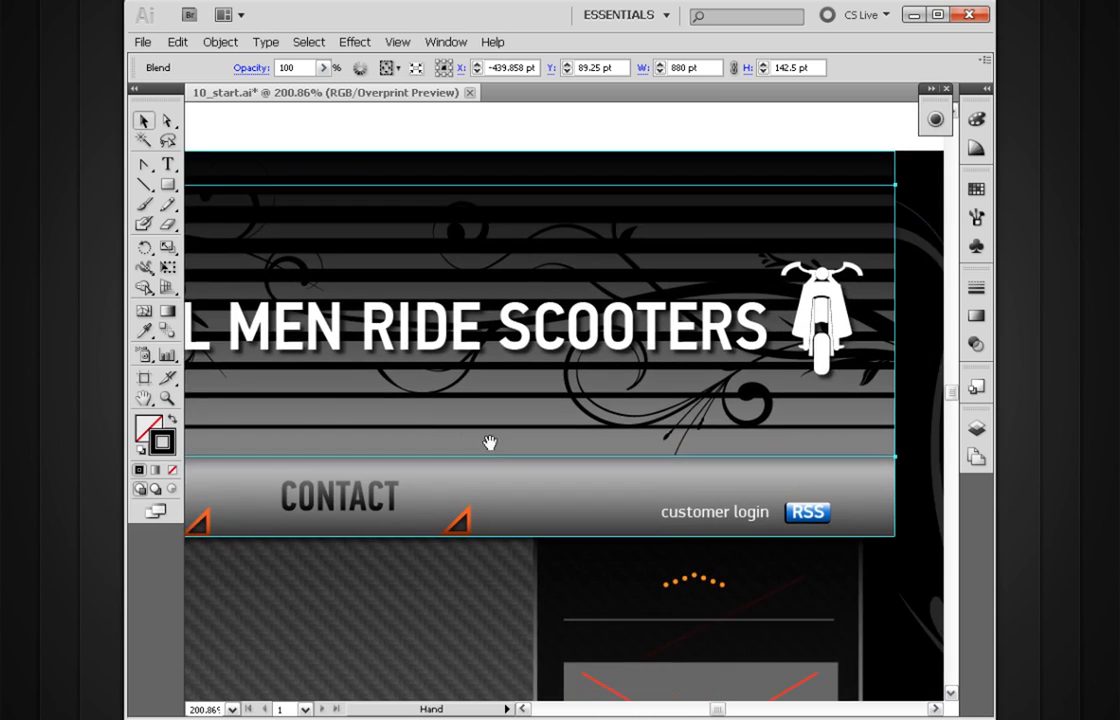
left_click_drag(573, 432, 488, 395)
left_click_drag(708, 311, 560, 352)
left_click(877, 260)
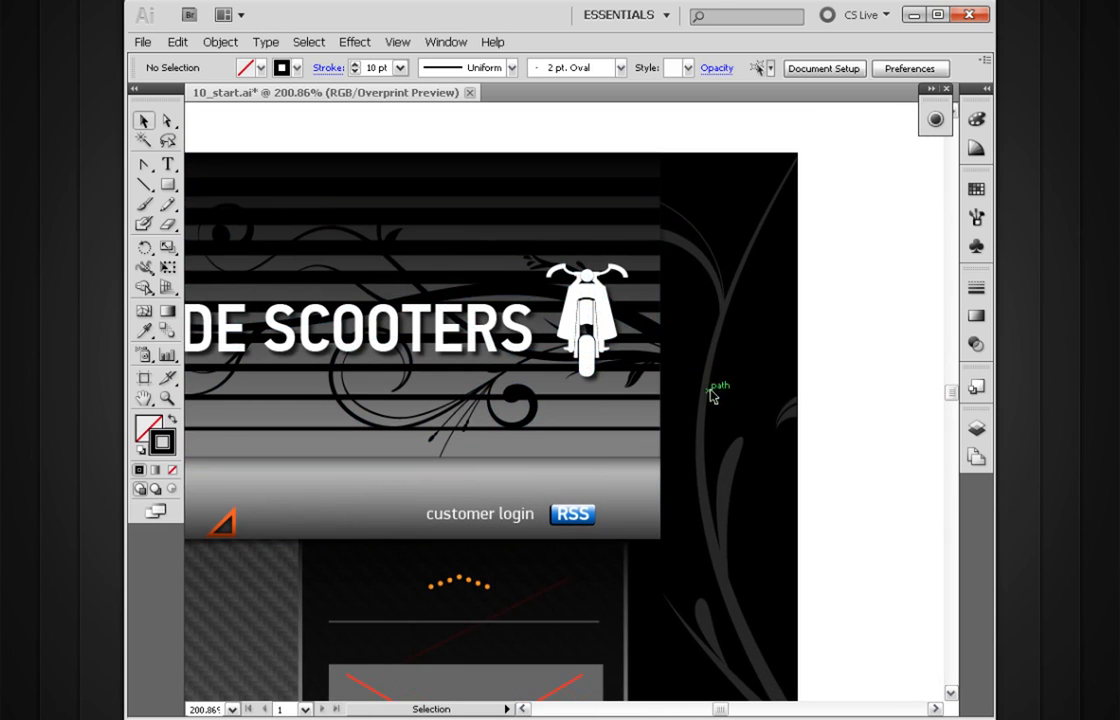
Step: Examine up close how the blend's lowest line and end fit the navigation bar above the RSS badge
left_click_drag(698, 337, 521, 543)
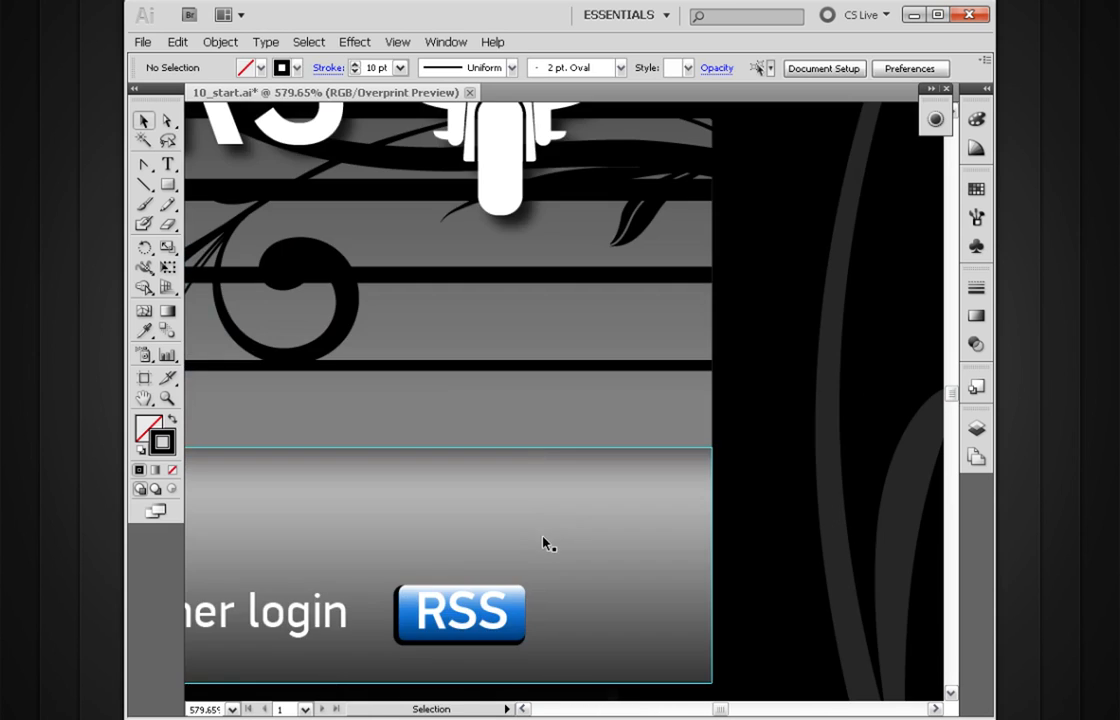
key("ctrl+z")
left_click_drag(605, 403, 602, 455)
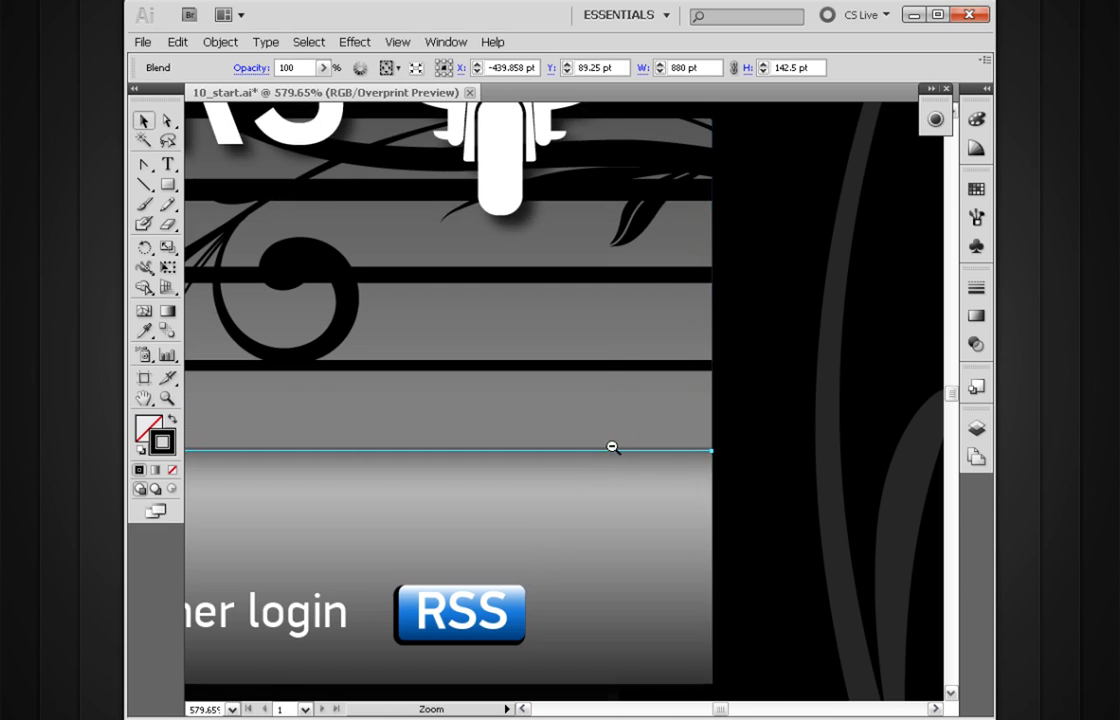
left_click(612, 447, "ctrl+alt")
left_click(613, 447, "ctrl+alt")
left_click(615, 446, "ctrl+alt")
left_click(616, 446, "ctrl+alt")
left_click(697, 407)
Step: Place a copy of the header's striped blend in the empty area below the page layout
left_click_drag(480, 452, 663, 453)
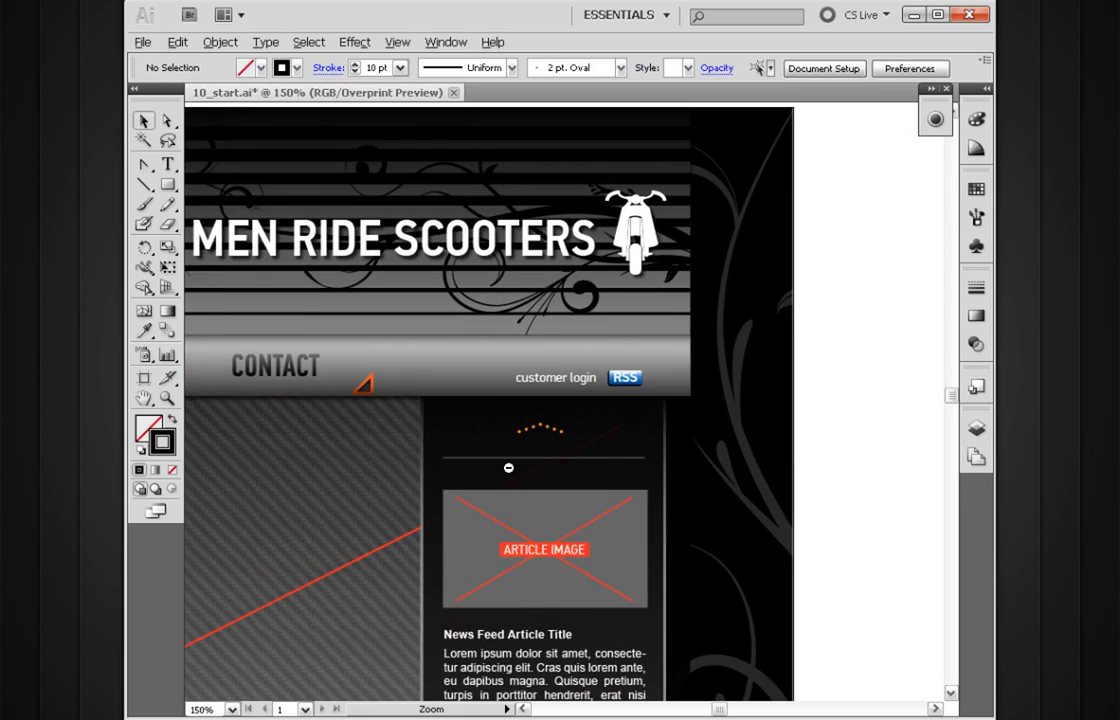
left_click(508, 467, "ctrl+alt")
left_click(508, 467, "ctrl+alt")
left_click_drag(458, 499, 587, 421)
left_click_drag(570, 213, 514, 687)
left_click_drag(518, 642, 668, 448)
left_click(584, 465)
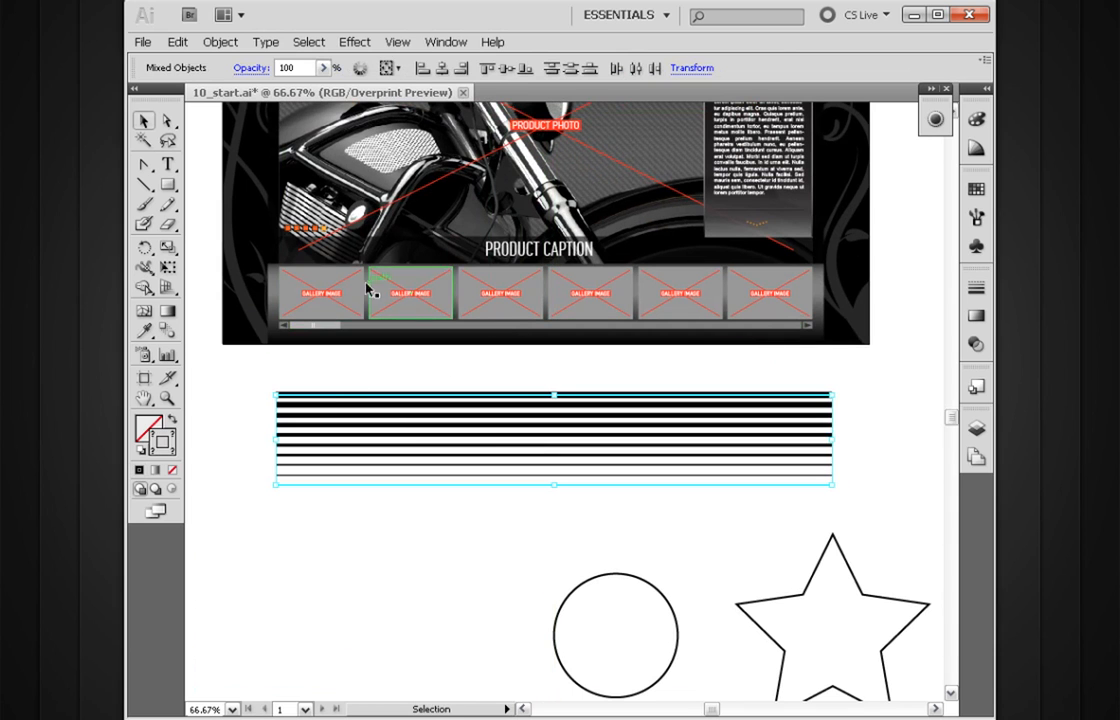
Step: Rotate the copied blend 180 degrees so its thinnest line is on top and its thickest at the bottom
key("r")
left_click_drag(690, 458, 333, 458)
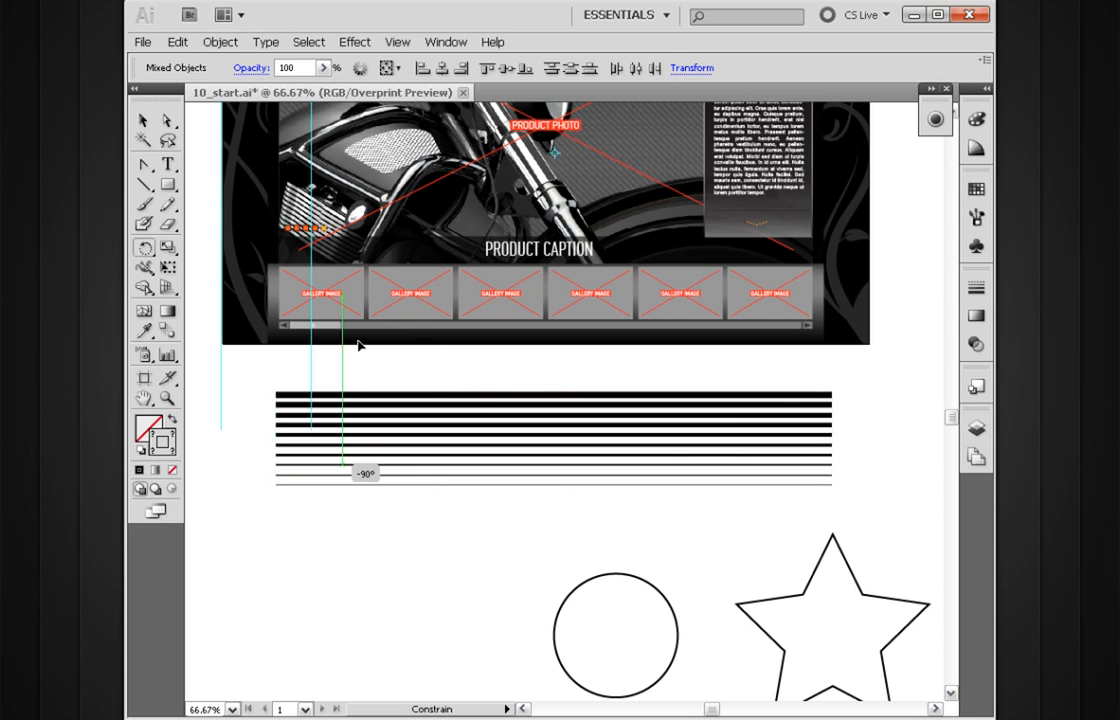
key("ctrl+z")
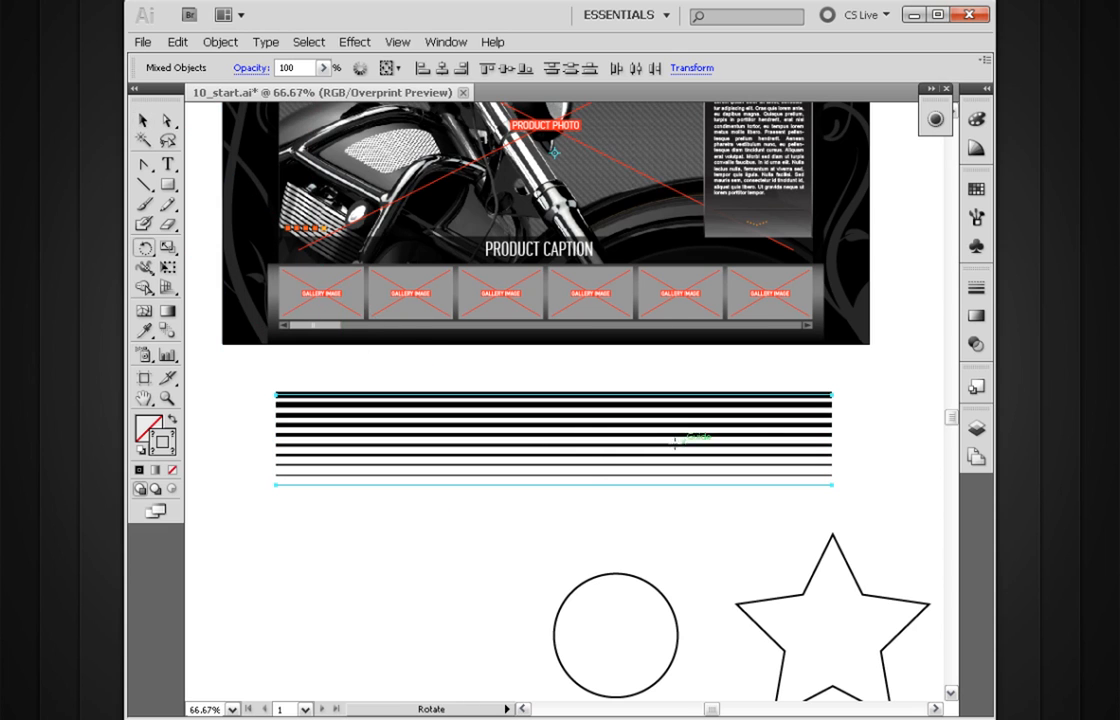
left_click_drag(752, 494, 385, 466)
key("space")
left_click_drag(560, 458, 617, 509)
key("v")
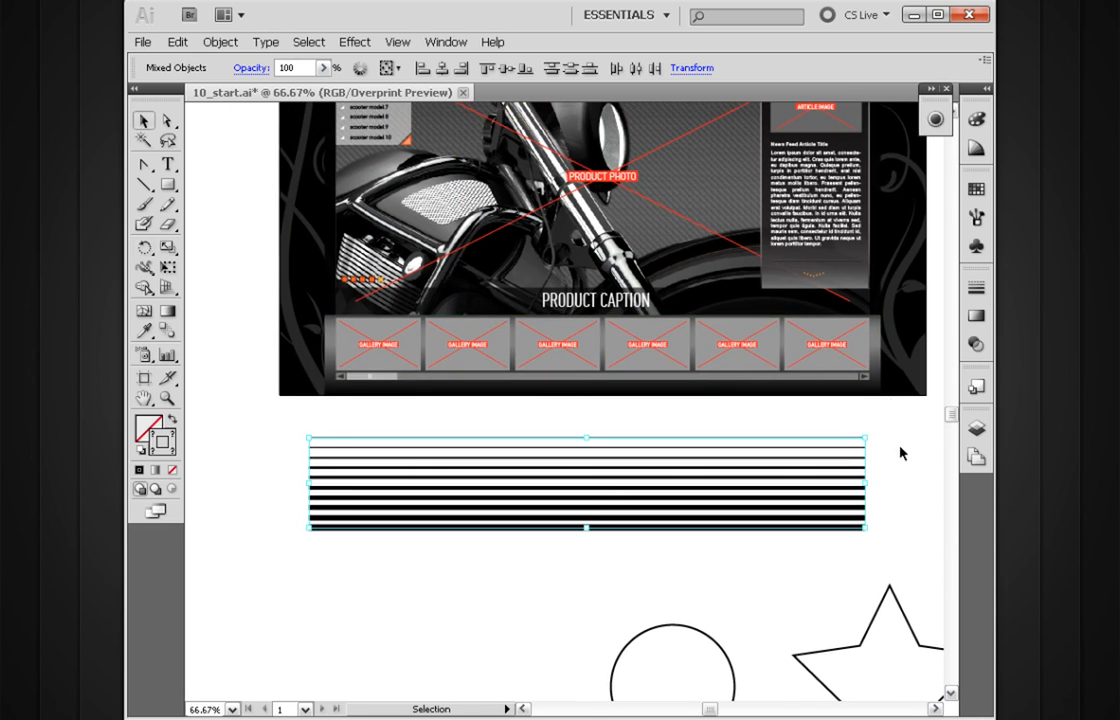
Step: Cut and paste the rotated blend, and move it together with its guide into the GALLERY sublayer
key("Delete")
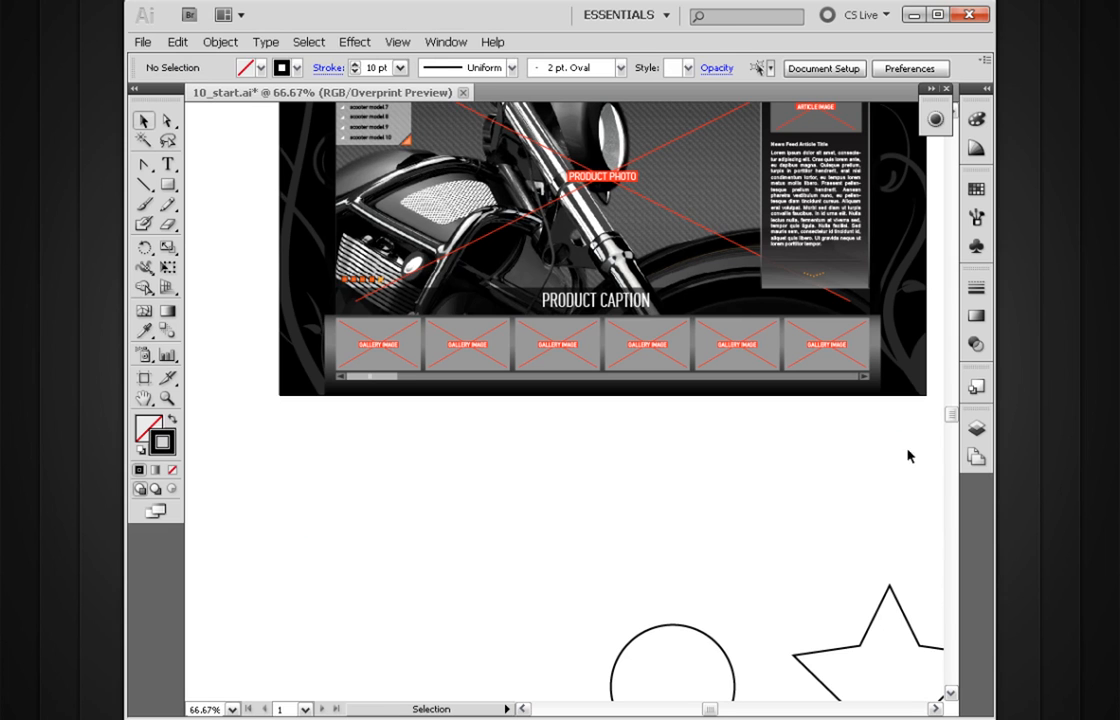
left_click(975, 431)
left_click(765, 461)
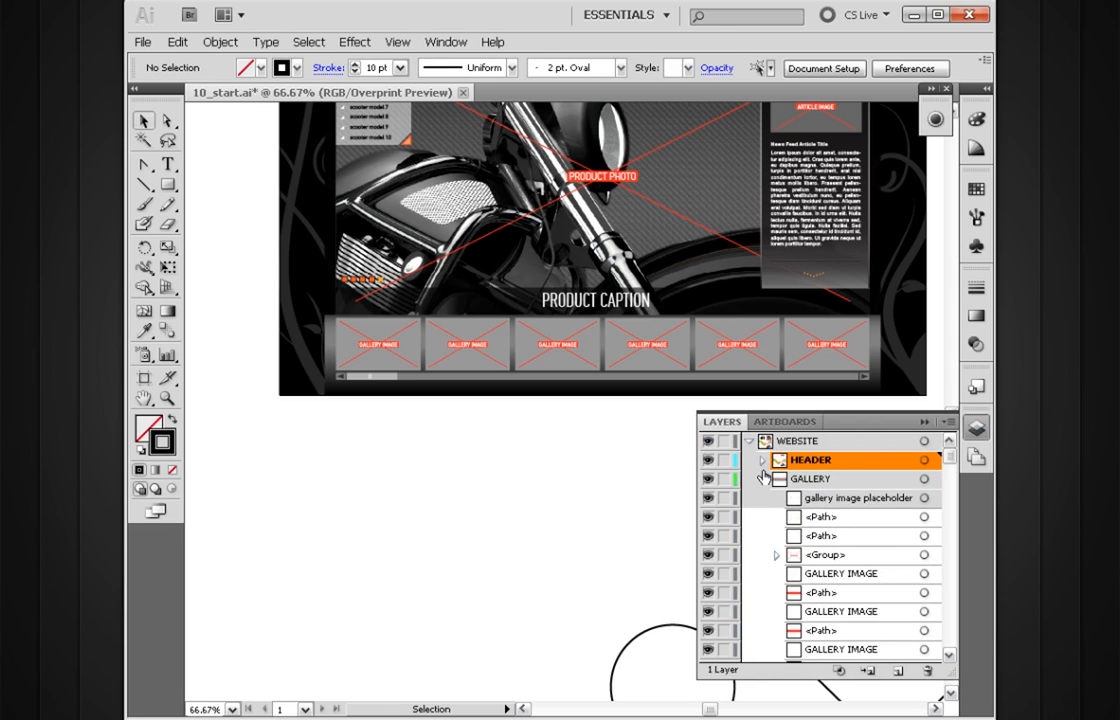
left_click(764, 479)
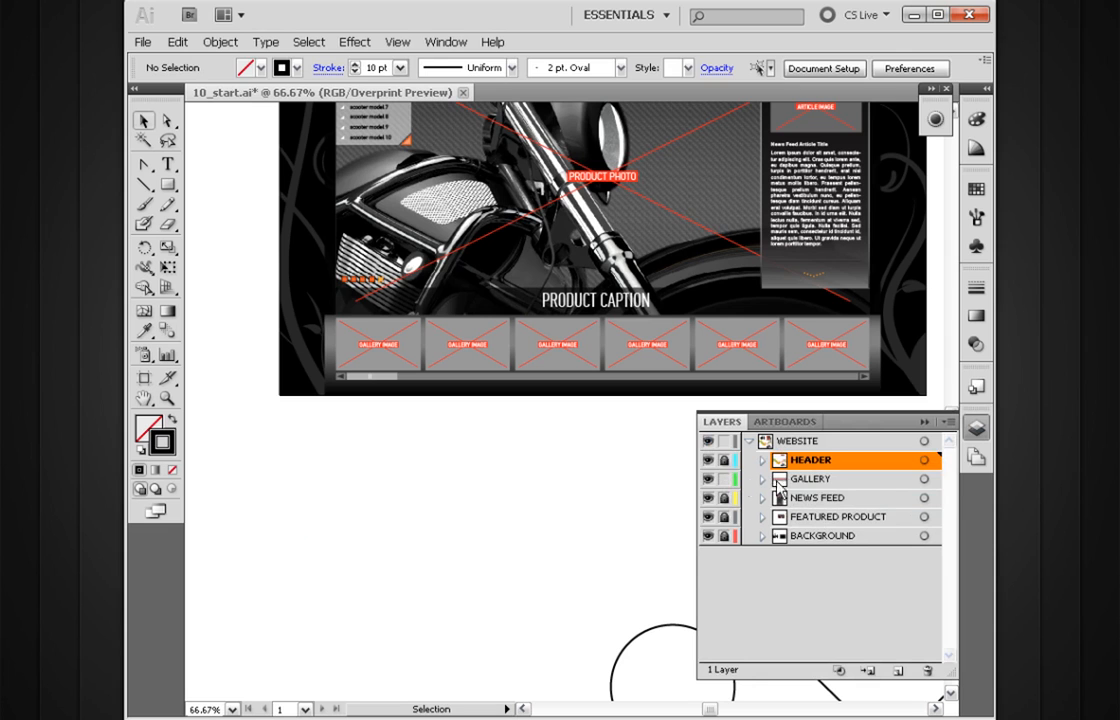
left_click(797, 485)
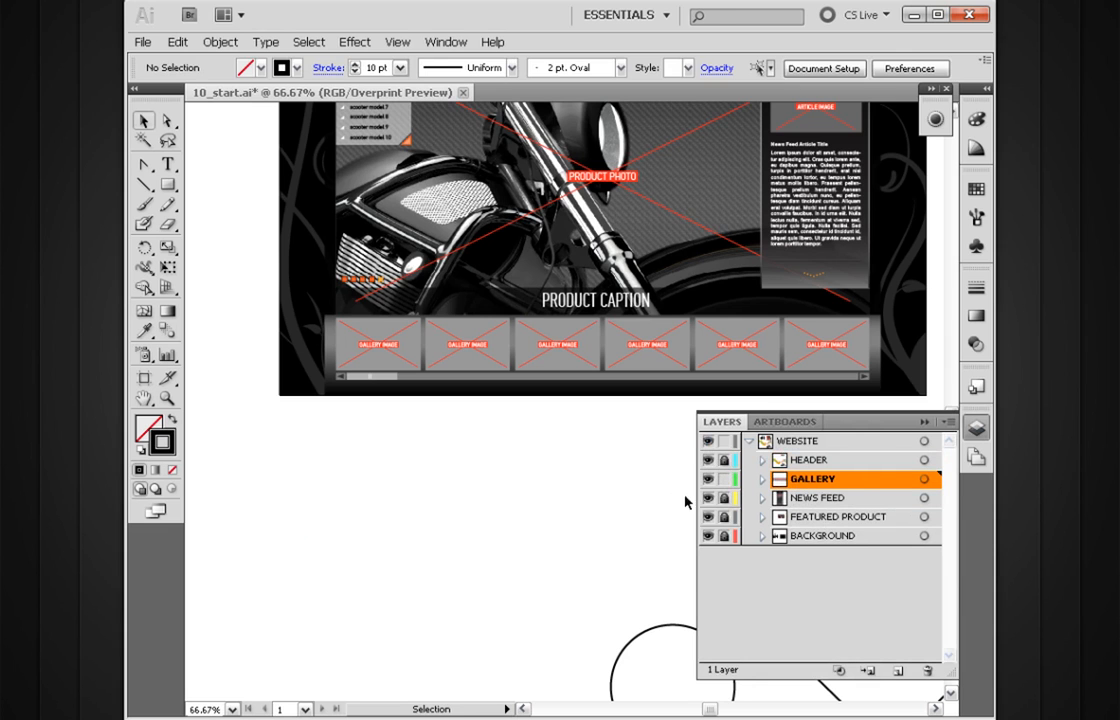
key("ctrl+f")
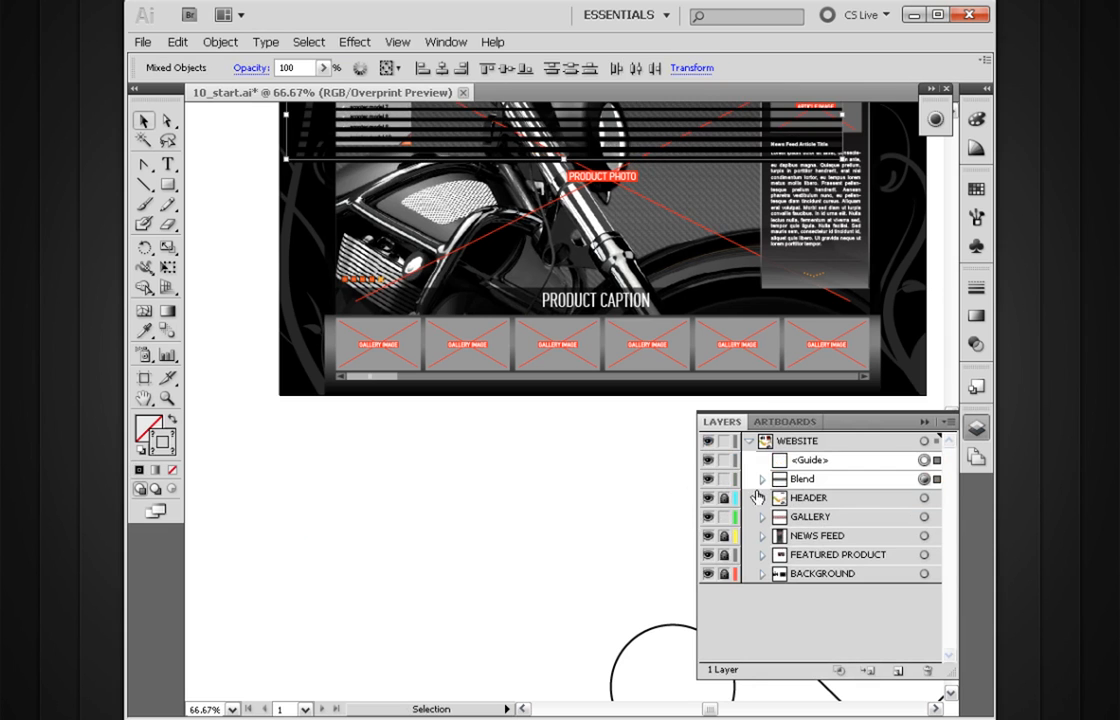
left_click(822, 463)
left_click(832, 480, "shift")
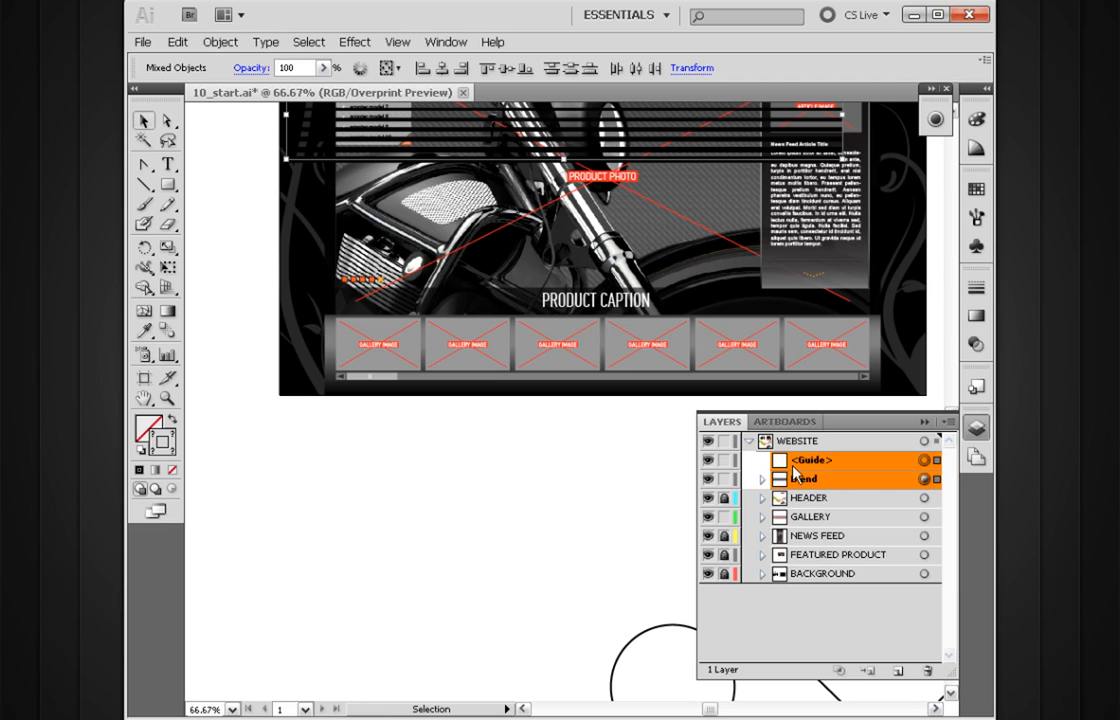
left_click_drag(818, 470, 823, 523)
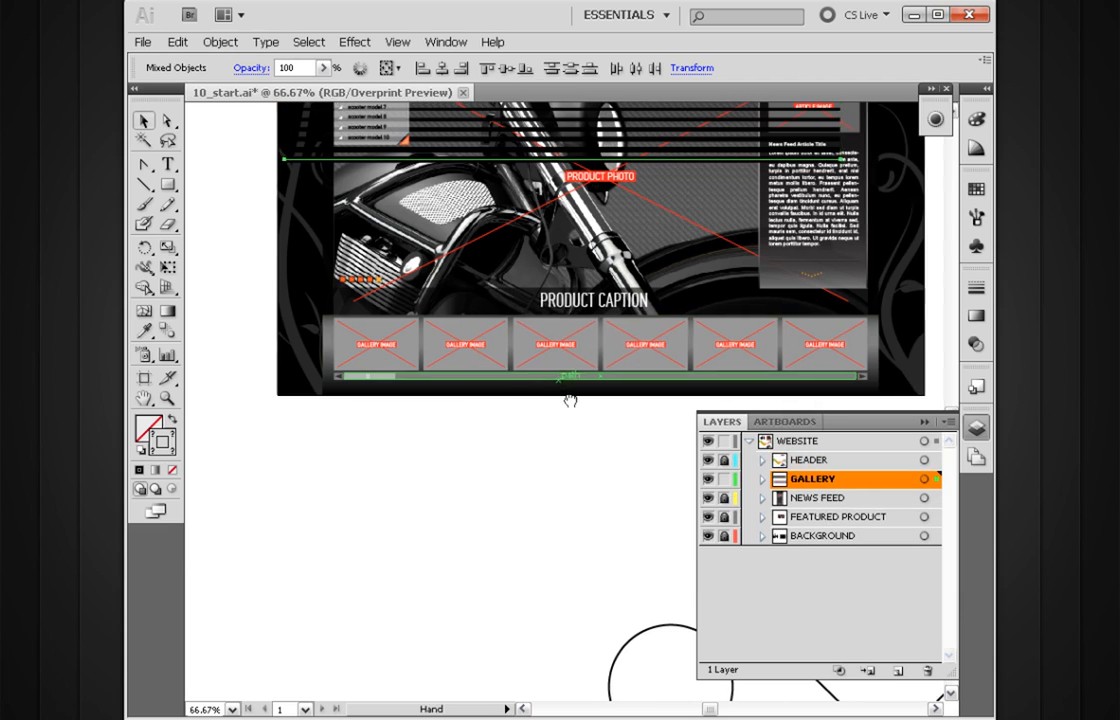
left_click_drag(570, 395, 490, 481)
left_click(923, 421)
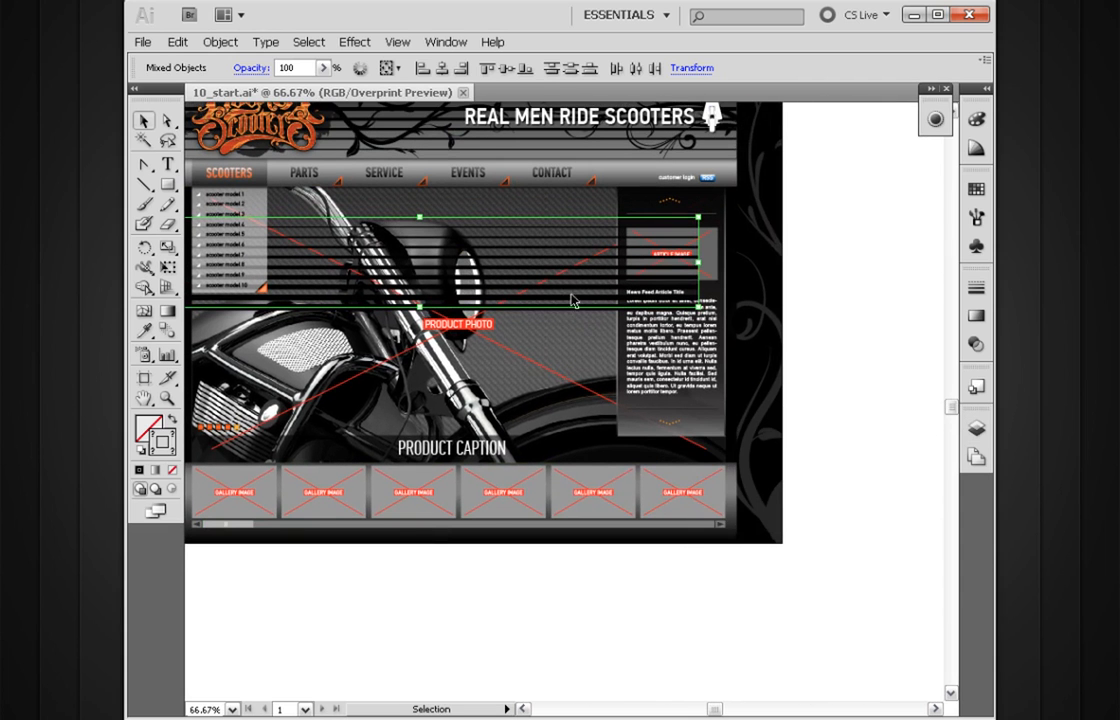
Step: Move the rotated blend down over the gallery bar, with its top line at the bar's upper edge
left_click_drag(587, 281, 676, 503)
left_click_drag(814, 432, 669, 585)
left_click_drag(585, 395, 622, 430)
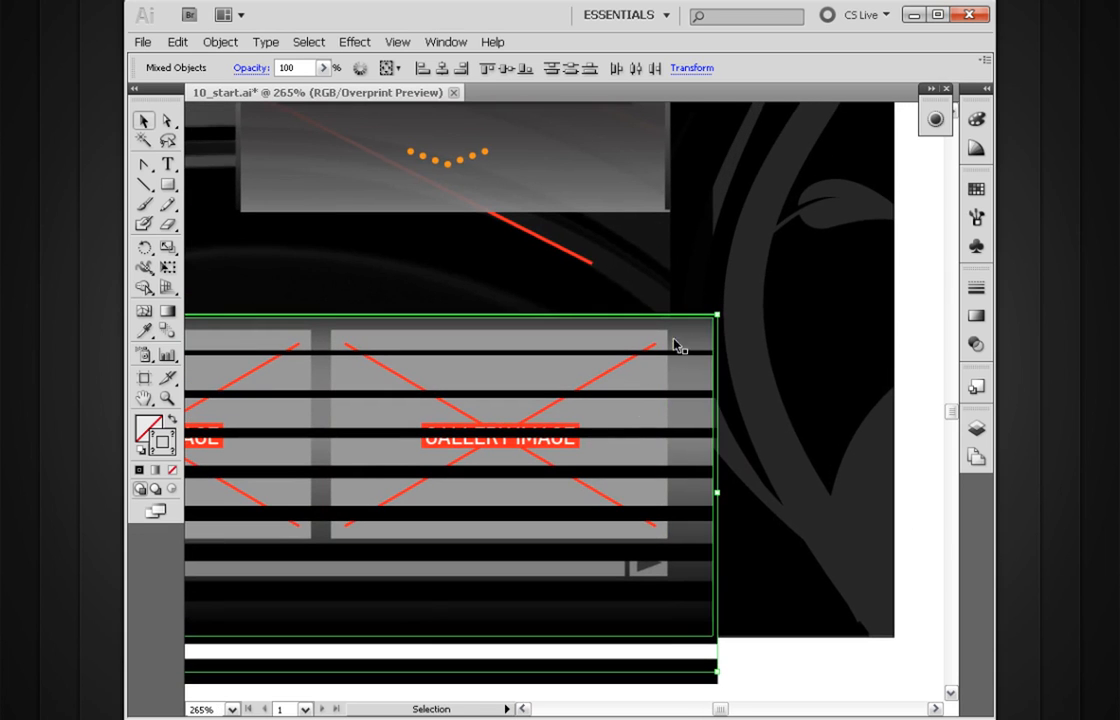
Step: Shift the gallery bar's gradient background slightly left, with its lower edge on the page's bottom edge
left_click_drag(690, 323, 677, 342)
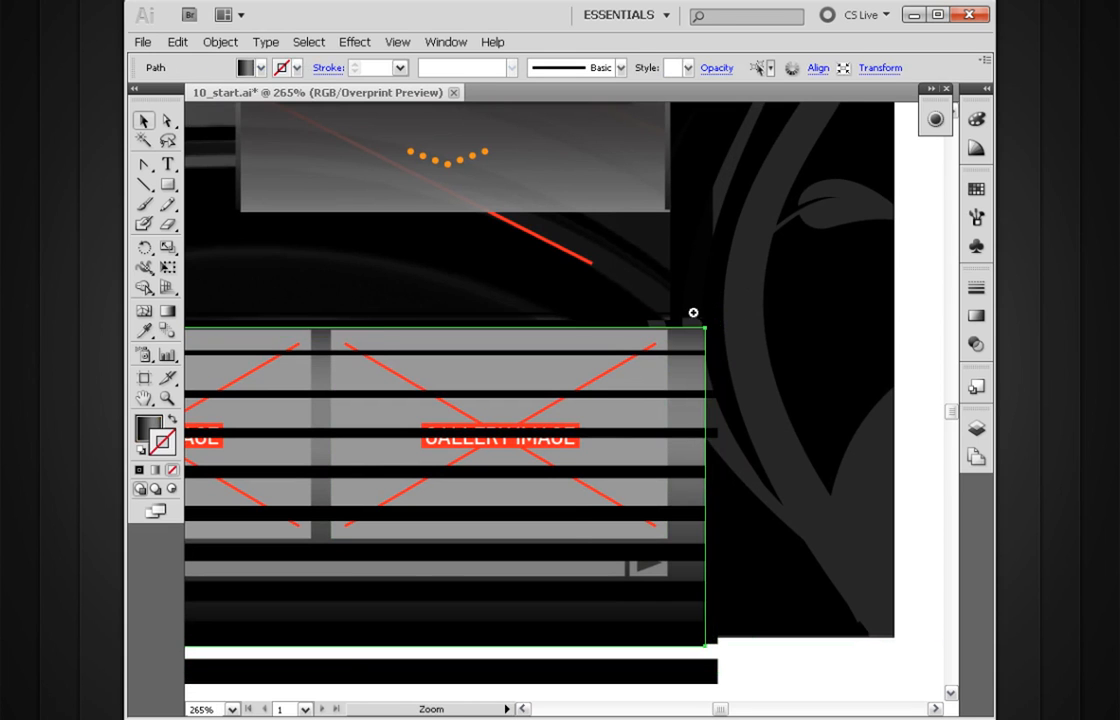
left_click_drag(756, 262, 568, 524)
left_click_drag(628, 259, 627, 231)
left_click(620, 406, "ctrl+alt")
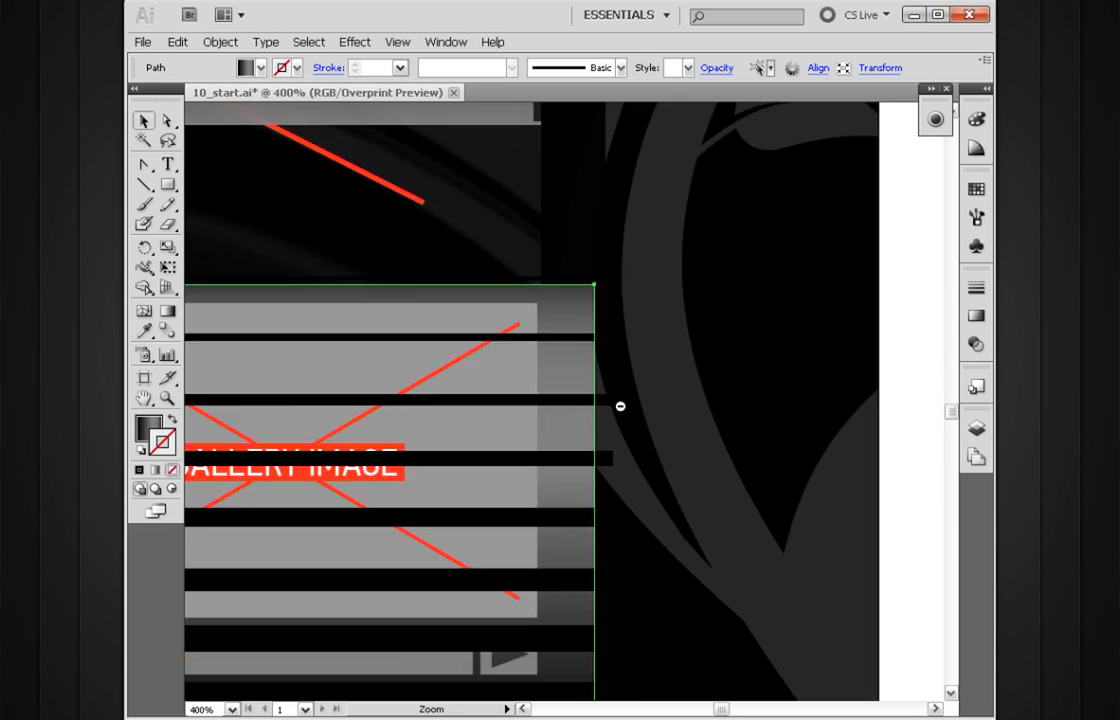
left_click(620, 406, "ctrl+alt")
left_click(620, 406, "ctrl+alt")
left_click(620, 406, "ctrl+alt")
left_click_drag(486, 502, 682, 442)
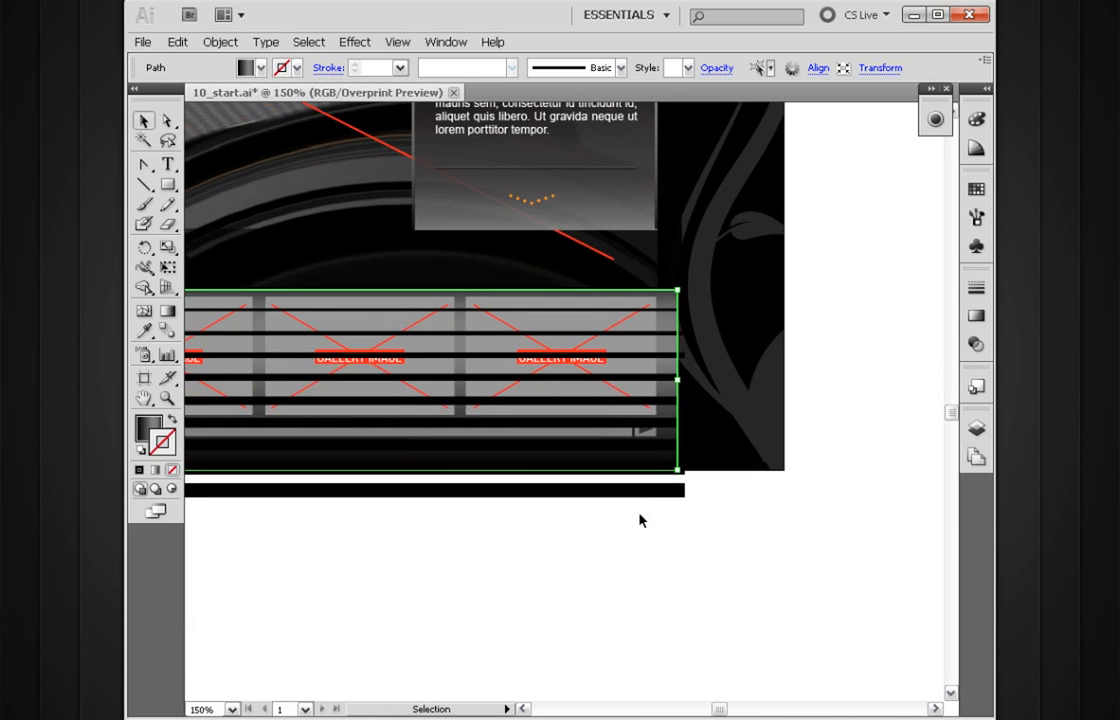
Step: Reposition the rotated blend so its ends and top line match the edges of the gallery bar's background
left_click_drag(201, 539, 716, 503)
left_click_drag(298, 521, 717, 523)
left_click_drag(428, 498, 517, 485)
key("Down")
key("Down")
key("Down")
key("Down")
left_click_drag(823, 535, 604, 512)
left_click_drag(811, 486, 695, 455)
left_click_drag(313, 553, 535, 536)
left_click_drag(917, 438, 917, 426)
left_click(811, 477)
left_click_drag(811, 482, 745, 407)
left_click(724, 383)
left_click_drag(370, 490, 545, 493)
Step: Send the gallery blend to the back and bring it forward one level, behind the gallery images
key("ctrl+shift+[")
key("ctrl+]")
left_click(575, 504)
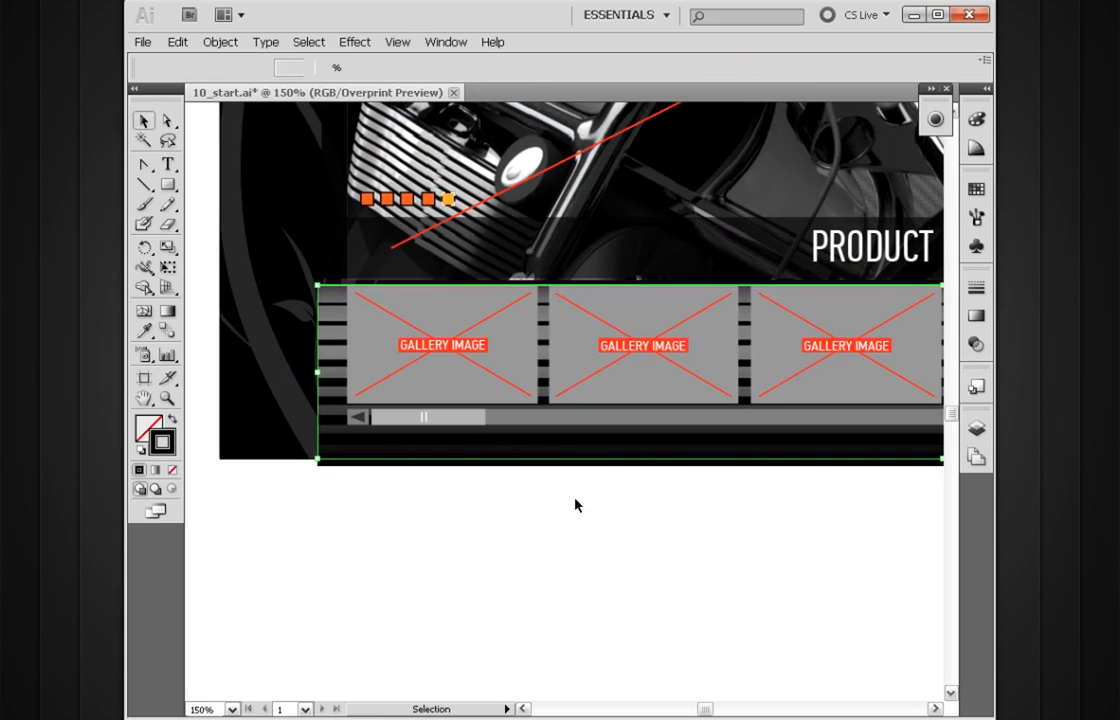
Step: Examine the whole web page layout with the striped blends in the header and the gallery bar
left_click(680, 421, "ctrl+alt")
left_click(682, 421, "ctrl+alt")
left_click(682, 421, "ctrl+alt")
left_click_drag(634, 407, 653, 542)
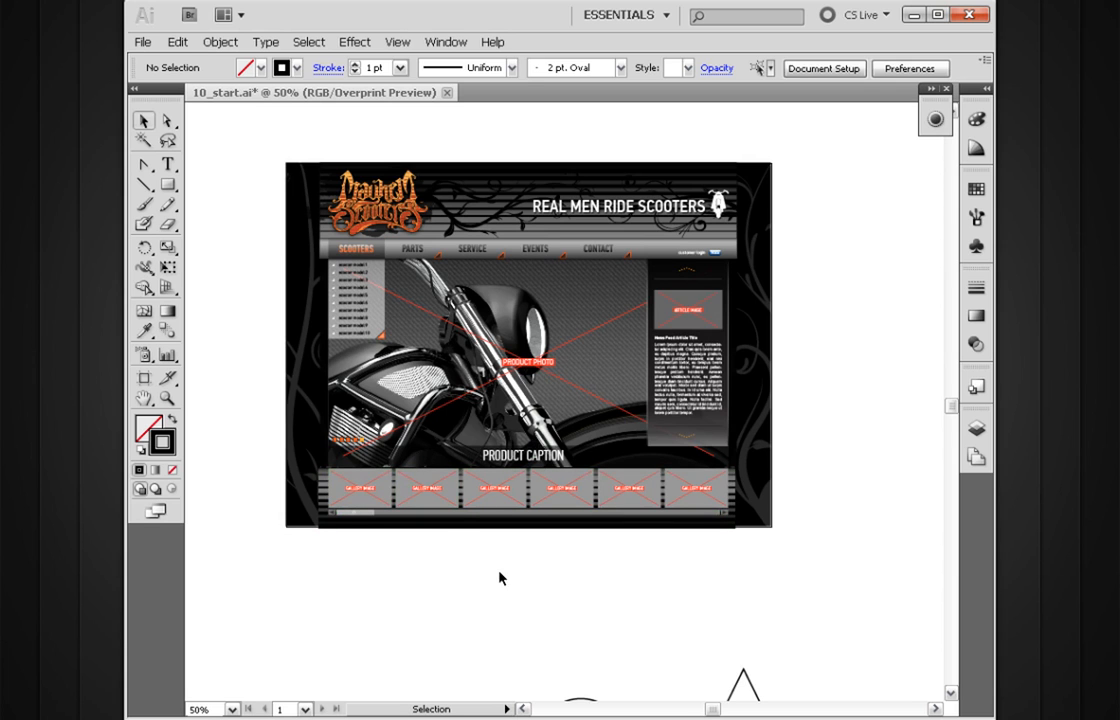
left_click_drag(544, 387, 533, 410)
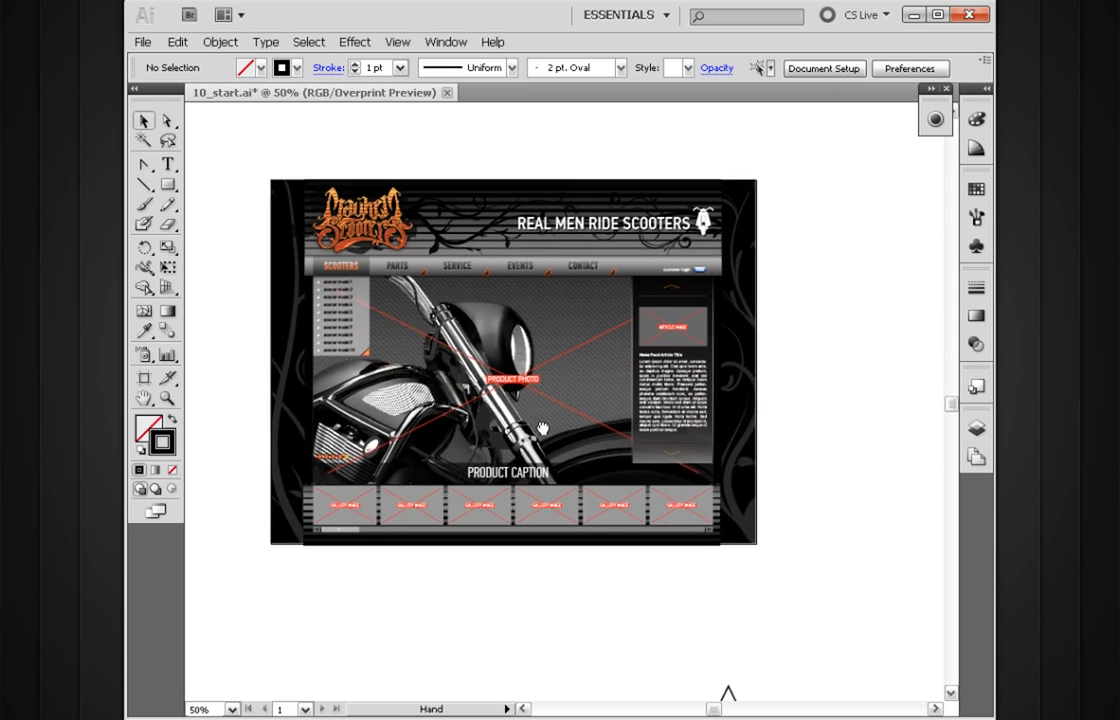
left_click_drag(817, 143, 289, 604)
left_click_drag(399, 275, 434, 331)
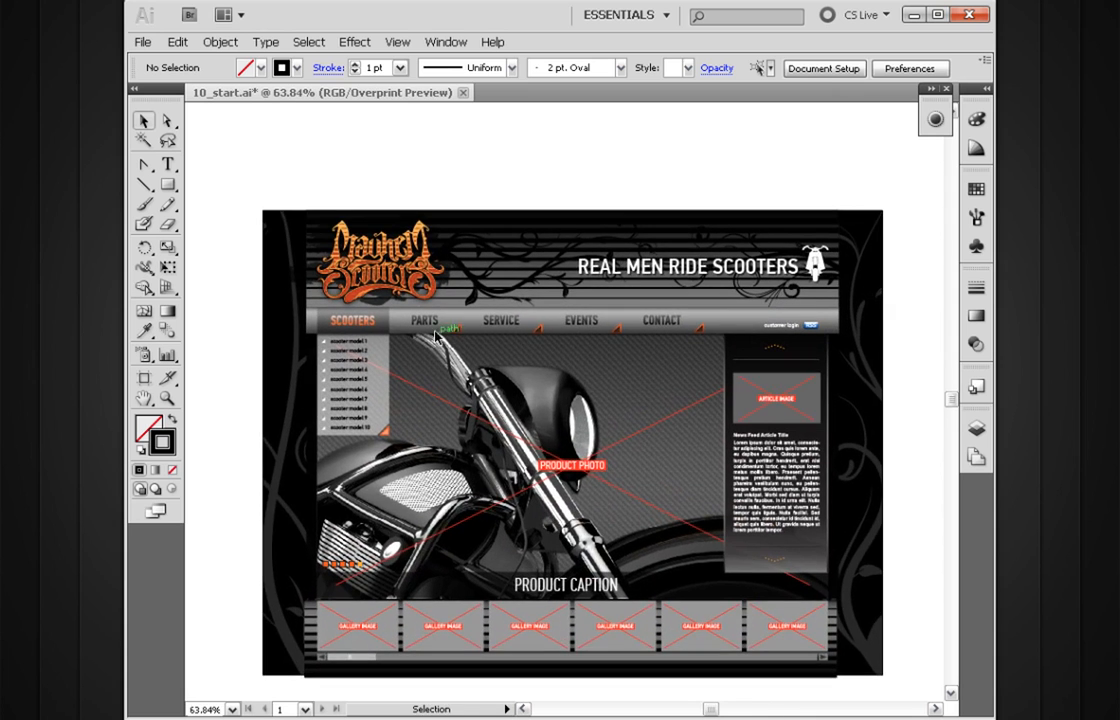